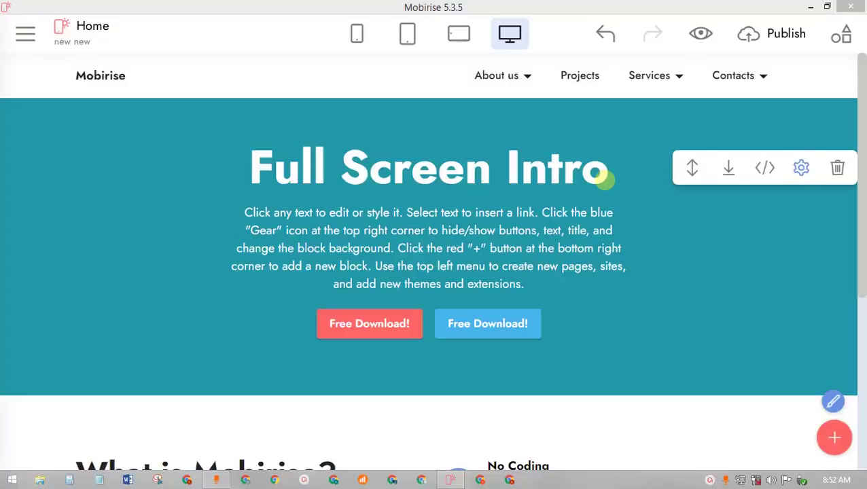
- Open the Publish dialog with GitHub Pages as the target and clear the existing Account name
left_click(764, 55)
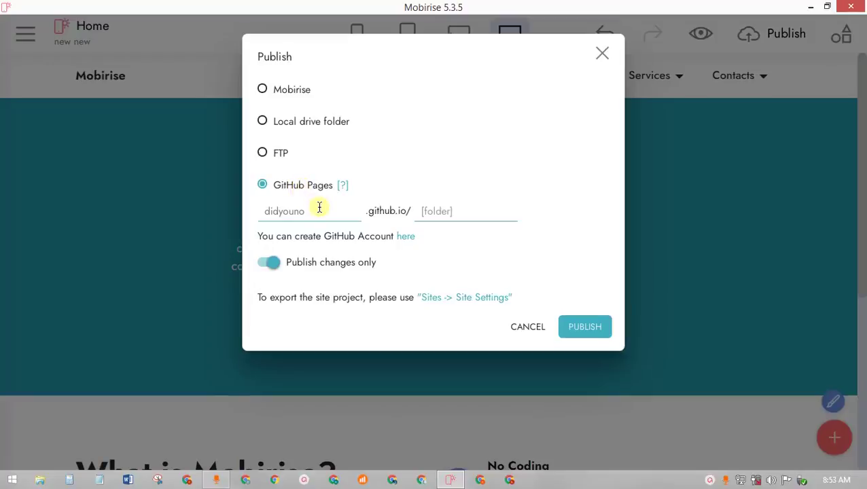
left_click(319, 208)
key("BackSpace")
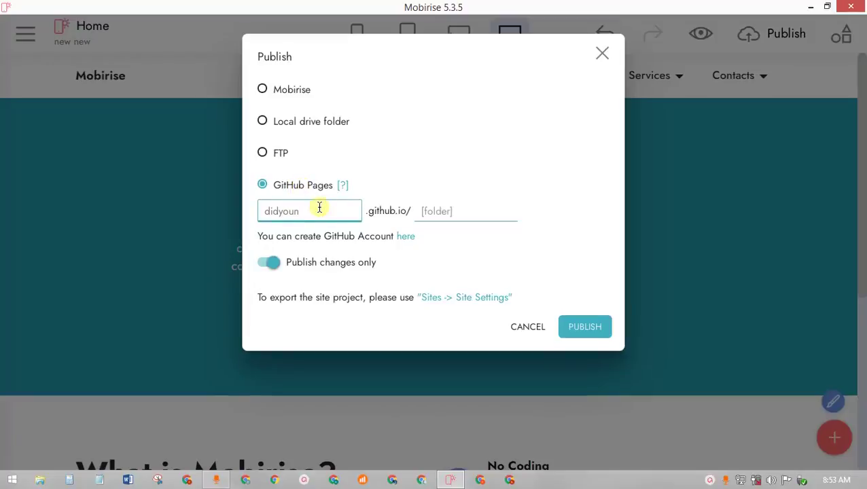
key("BackSpace")
key("BackSpace")
key("BackSpace")
key("BackSpace")
key("BackSpace")
key("BackSpace")
key("BackSpace")
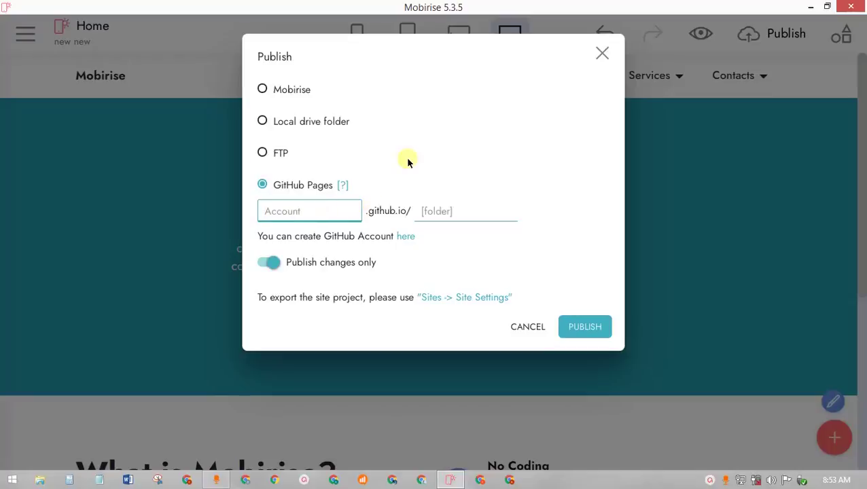
left_click(407, 161)
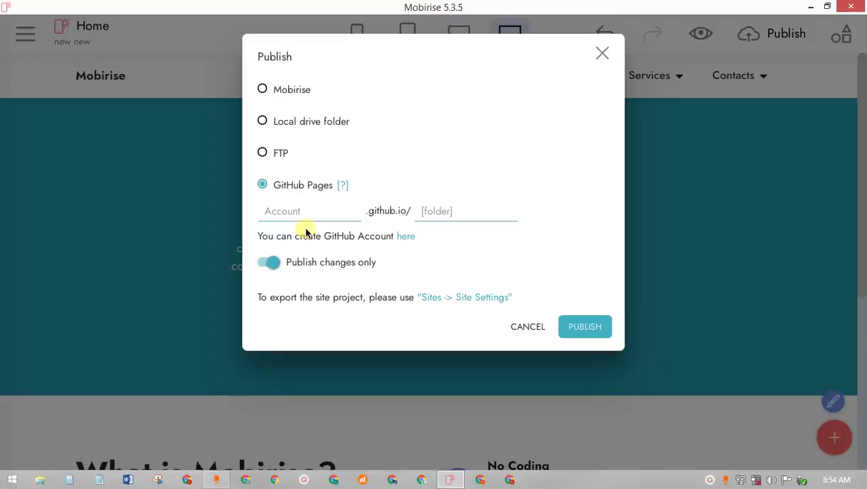
- Reopen the Publish dialog and erase the GitHub account name again
left_click(601, 50)
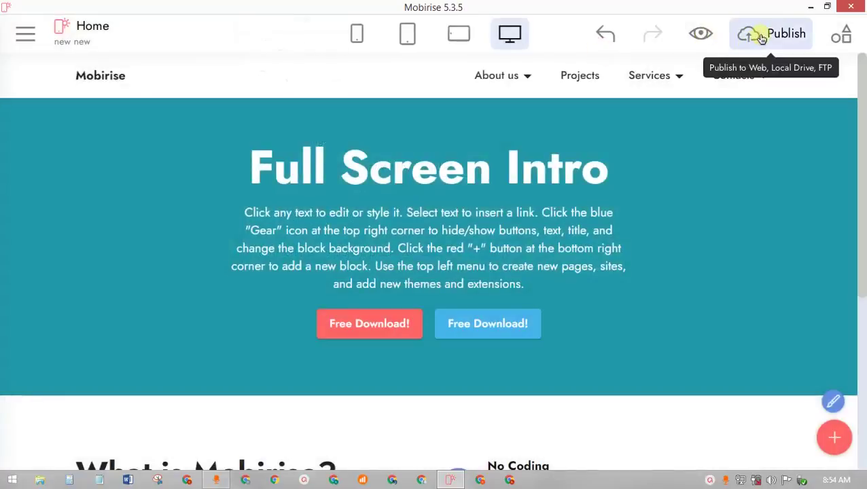
left_click(760, 42)
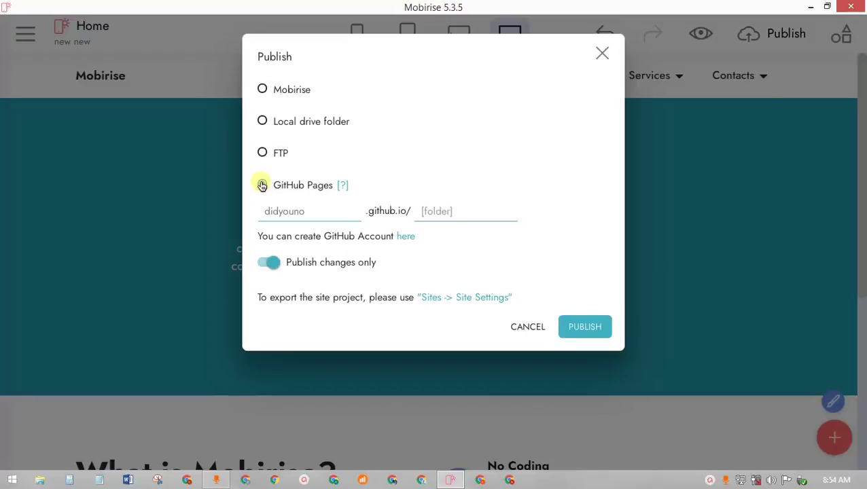
left_click(323, 212)
key("BackSpace")
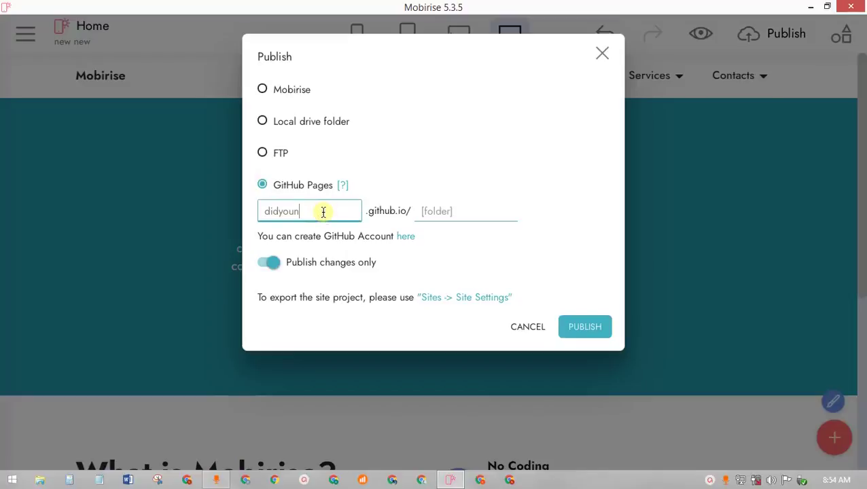
key("BackSpace")
key("BackSpace")
key("BackSpace")
key("BackSpace")
key("BackSpace")
key("BackSpace")
key("BackSpace")
- Check the blank folder and account fields, then follow the 'here' link to create a GitHub account
left_click(464, 213)
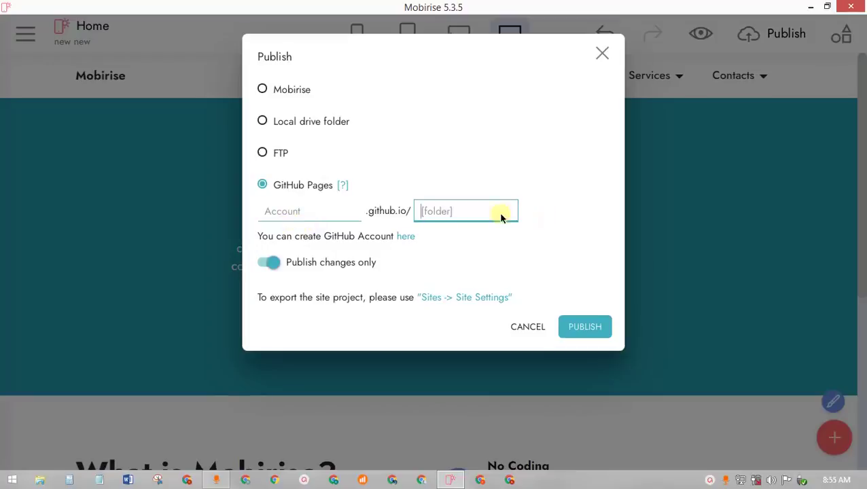
left_click(354, 212)
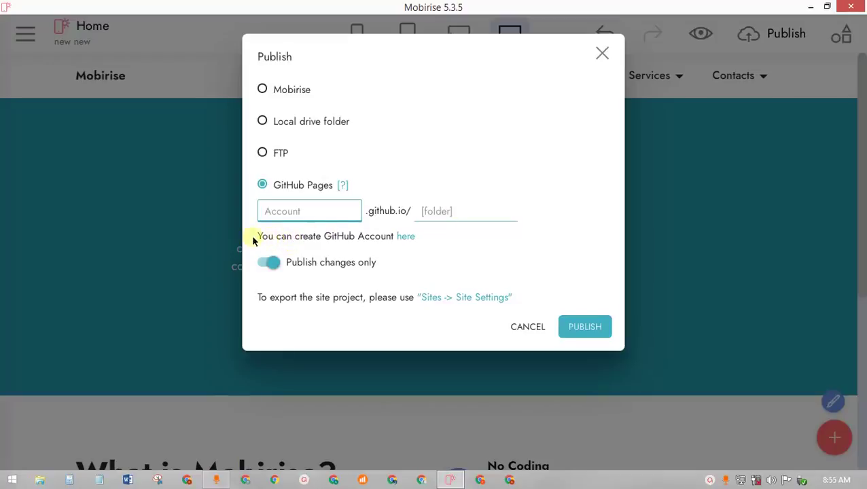
left_click(401, 238)
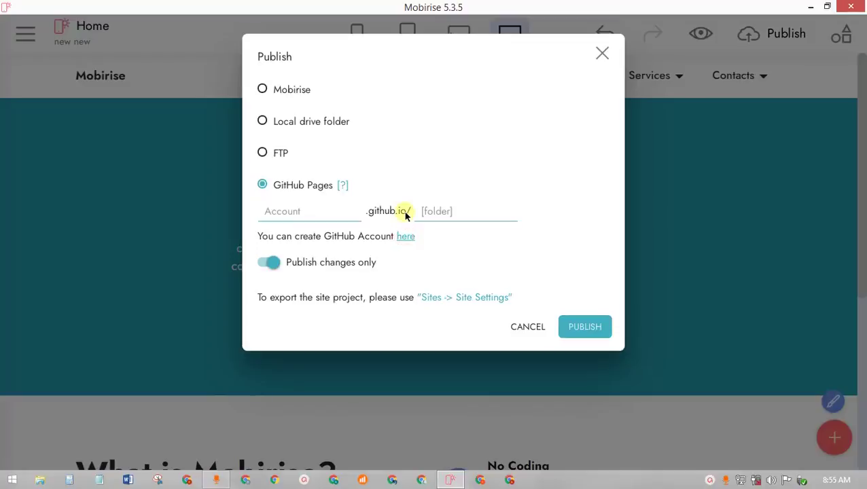
- Open GitHub in Chrome from the 'here' link and sign out of the current account
left_click(408, 236)
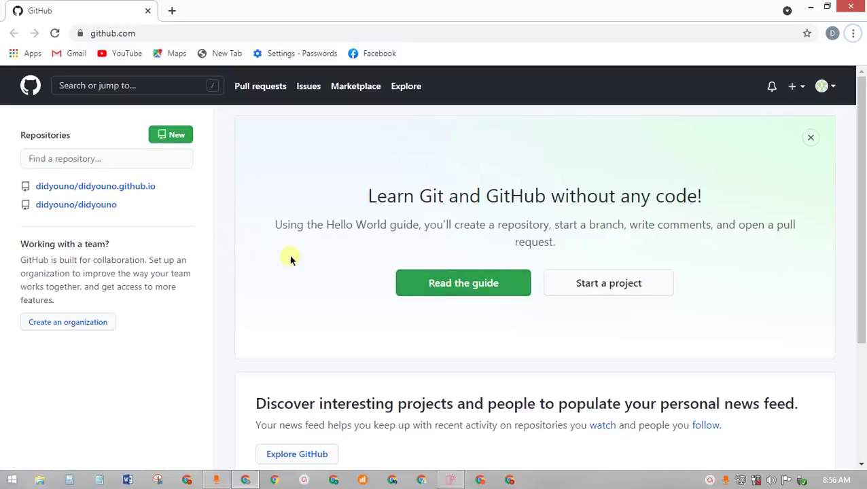
left_click(822, 85)
left_click(748, 373)
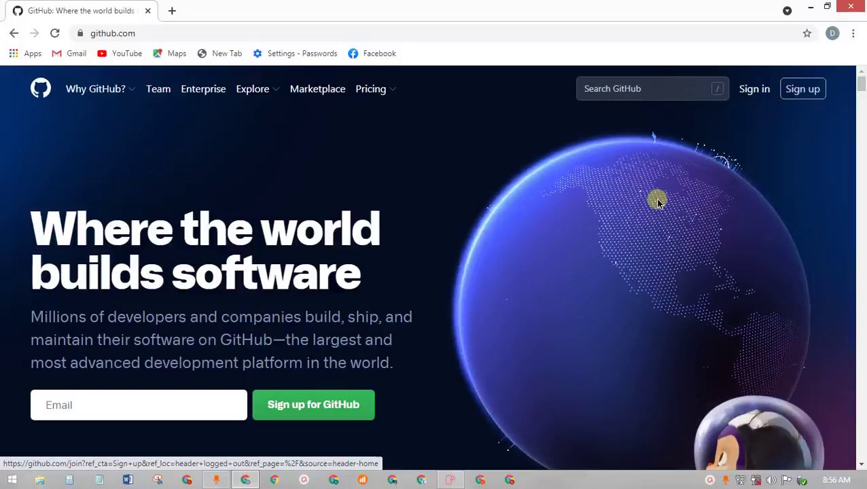
- Open GitHub's Create your account page, then switch Chrome to a different profile
scroll(568, 245, "down", 10)
scroll(567, 244, "up", 10)
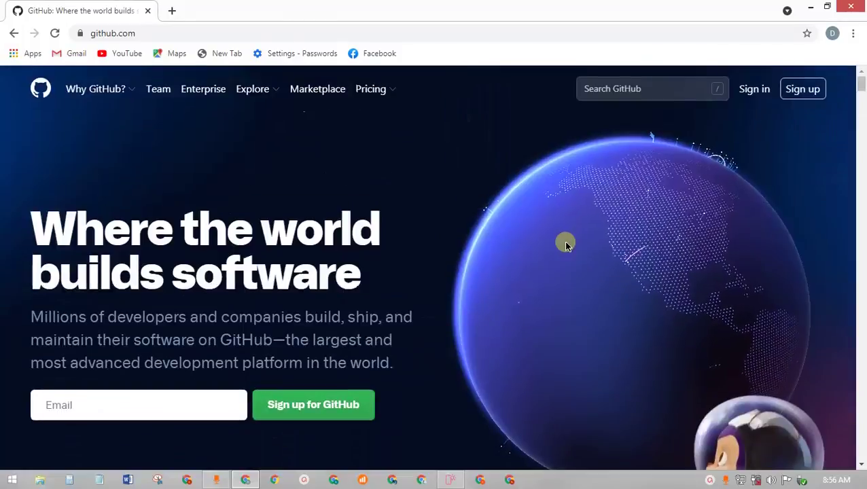
left_click(800, 97)
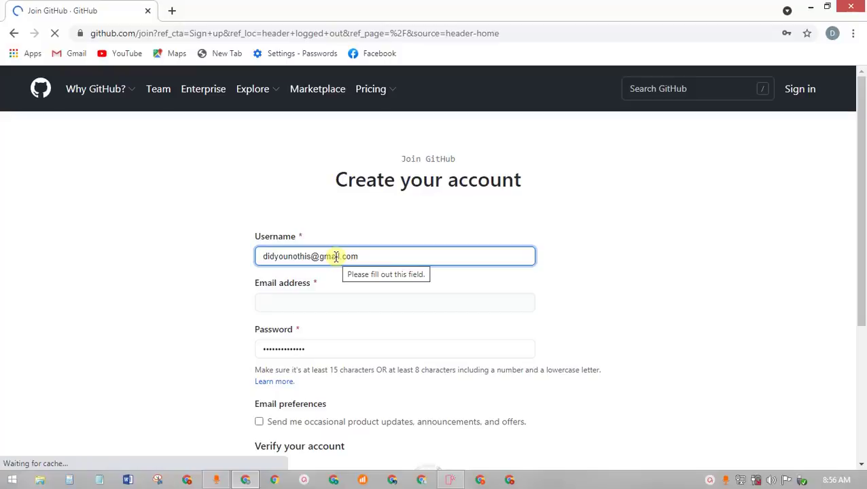
left_click(834, 34)
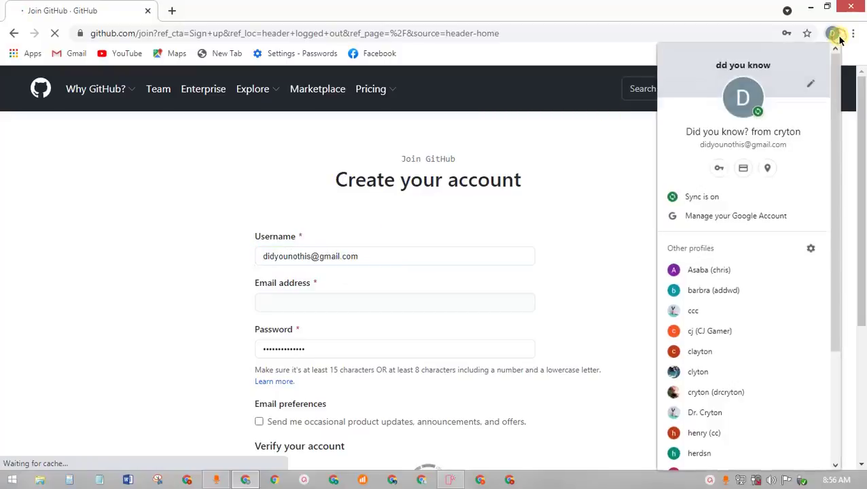
left_click(728, 272)
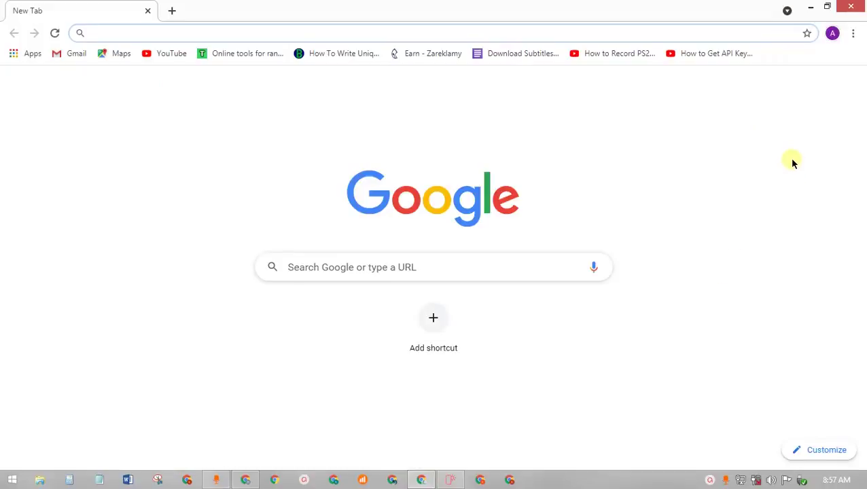
- Copy the GitHub sign-up URL, close the first window, and load it in the other profile's window
left_click(810, 8)
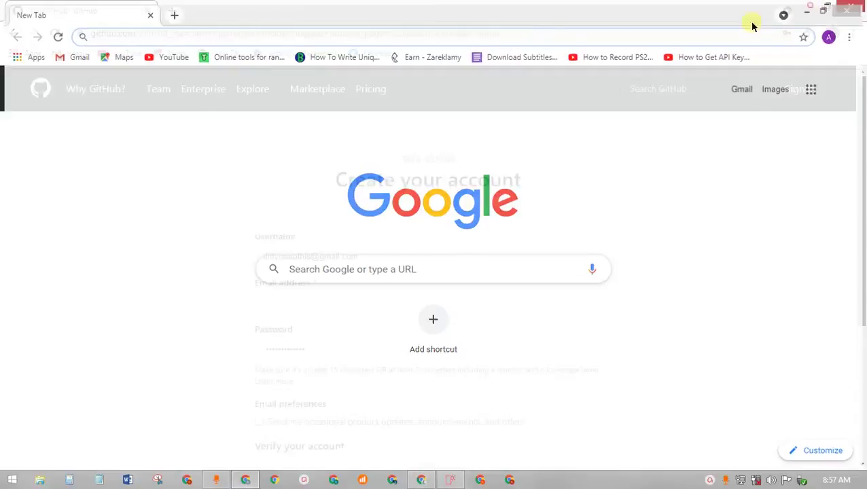
left_click(198, 34)
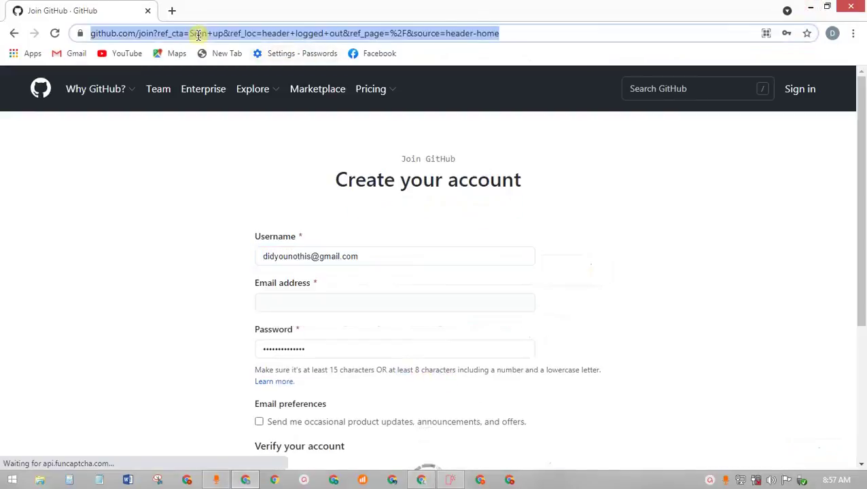
right_click(197, 34)
left_click(248, 83)
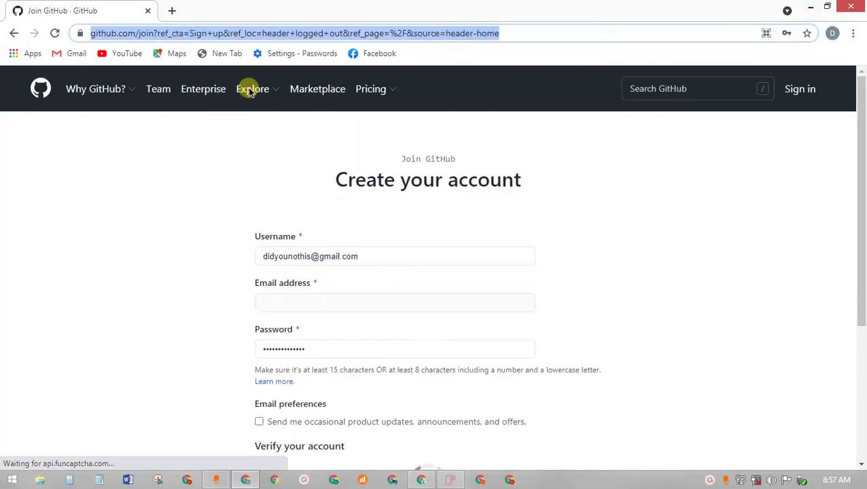
left_click(863, 8)
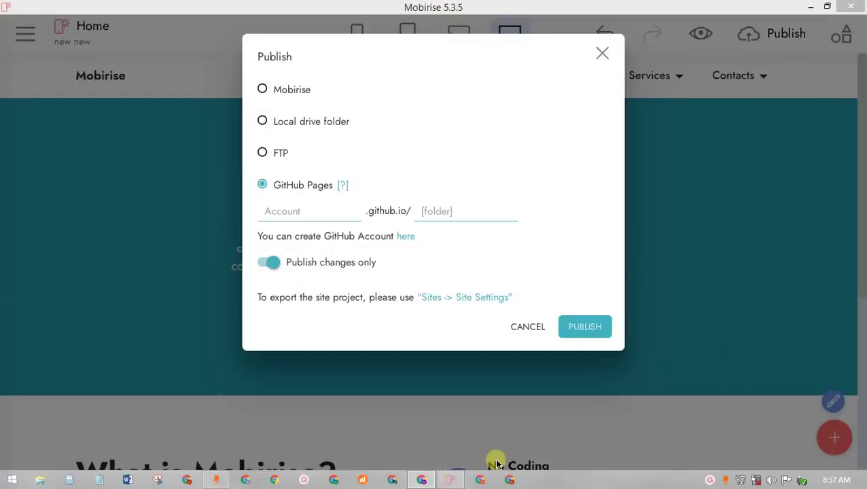
left_click(426, 479)
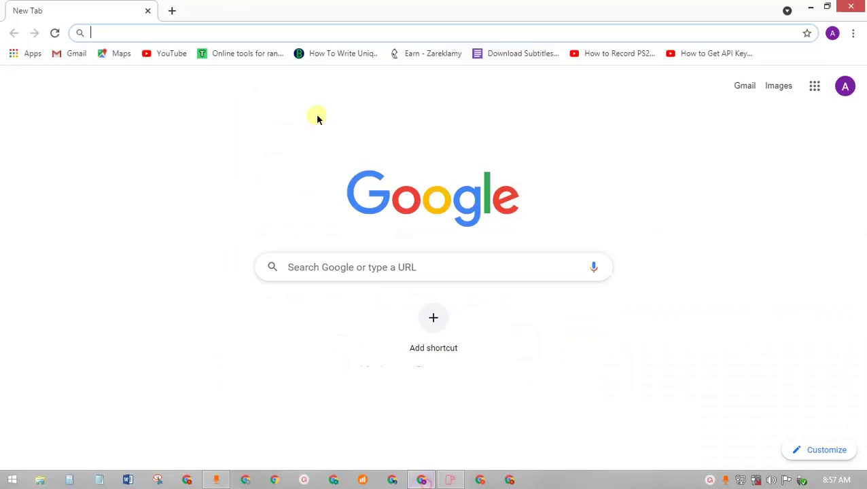
right_click(223, 34)
left_click(266, 95)
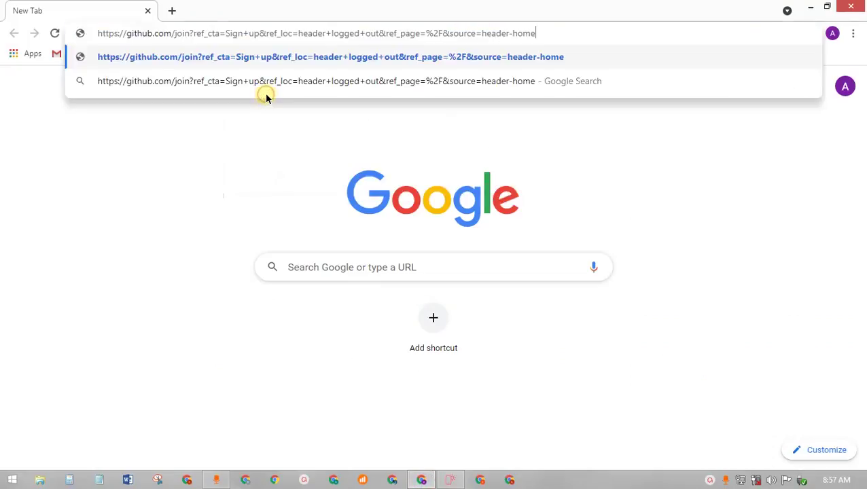
key("Return")
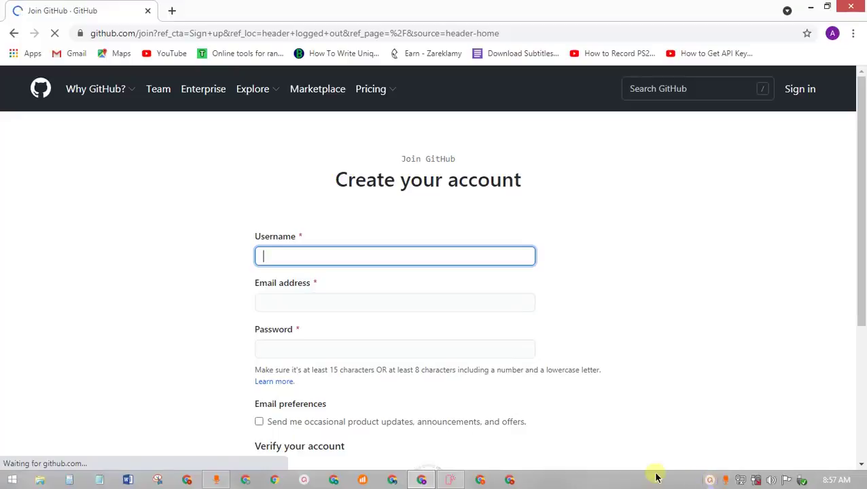
- Attempt a USB reconnect in WO Mic Client and dismiss the connection failure error
left_click(215, 481)
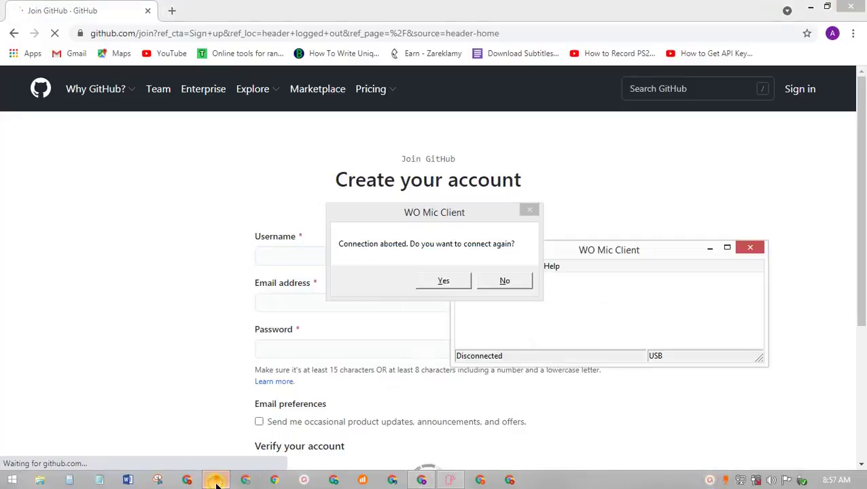
left_click(443, 281)
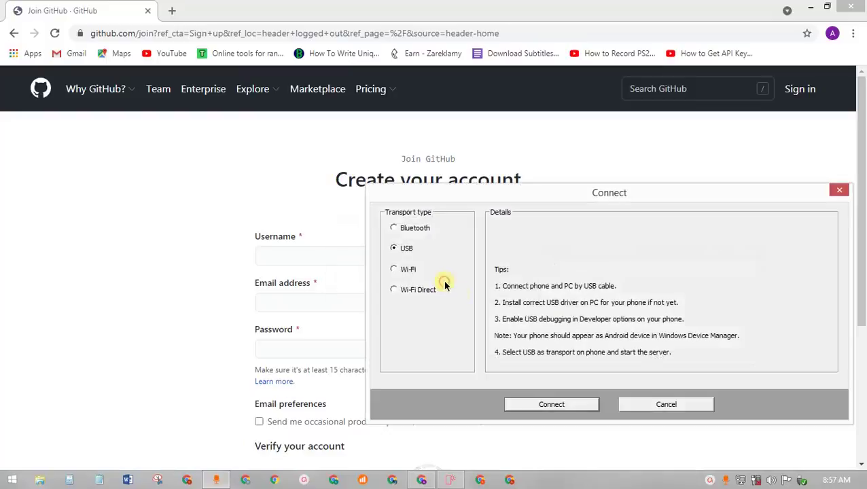
left_click(551, 406)
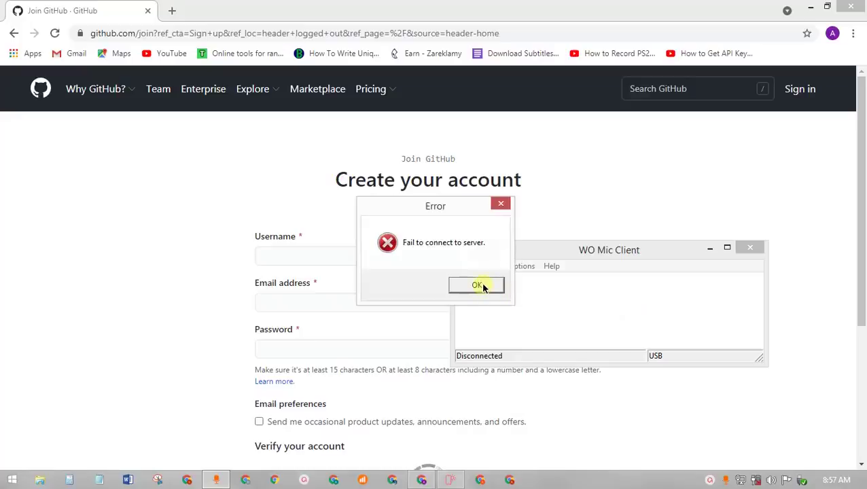
left_click(478, 286)
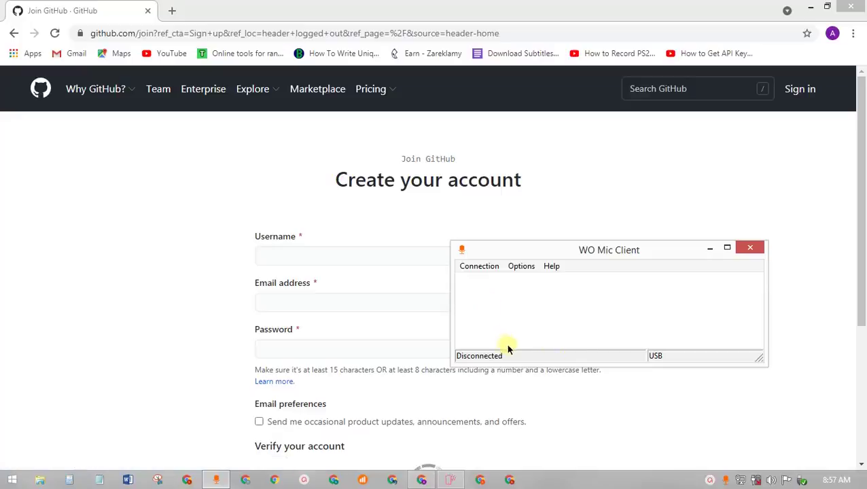
- Connect the phone microphone over USB via Connection > Connect, then minimize WO Mic Client
left_click(486, 266)
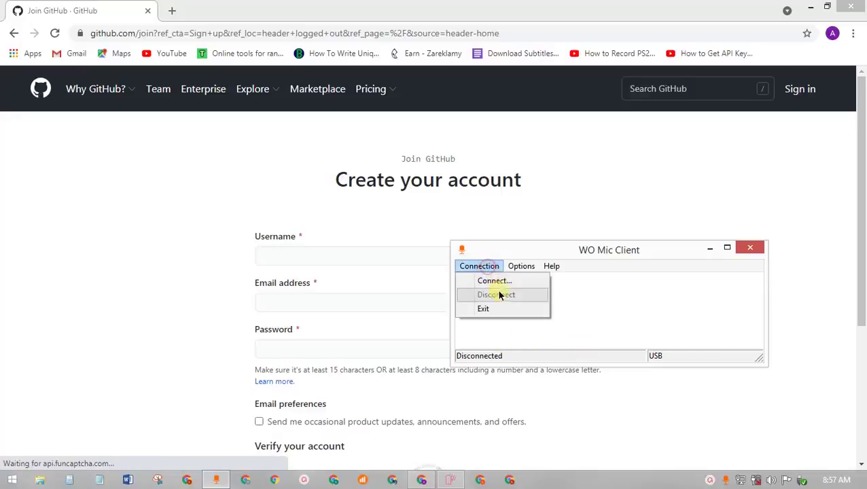
left_click(494, 281)
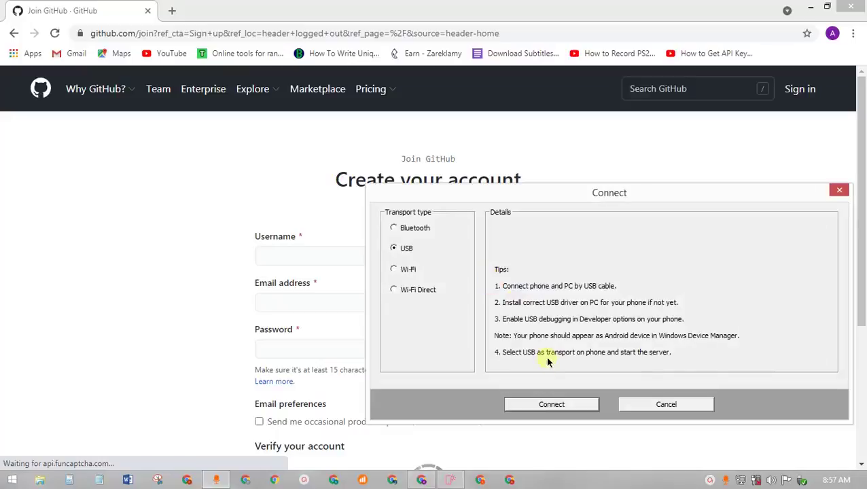
left_click(556, 406)
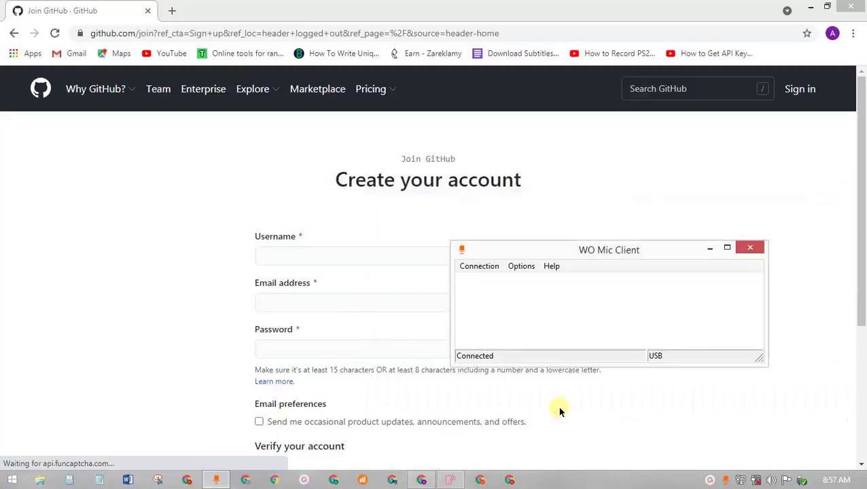
left_click(711, 248)
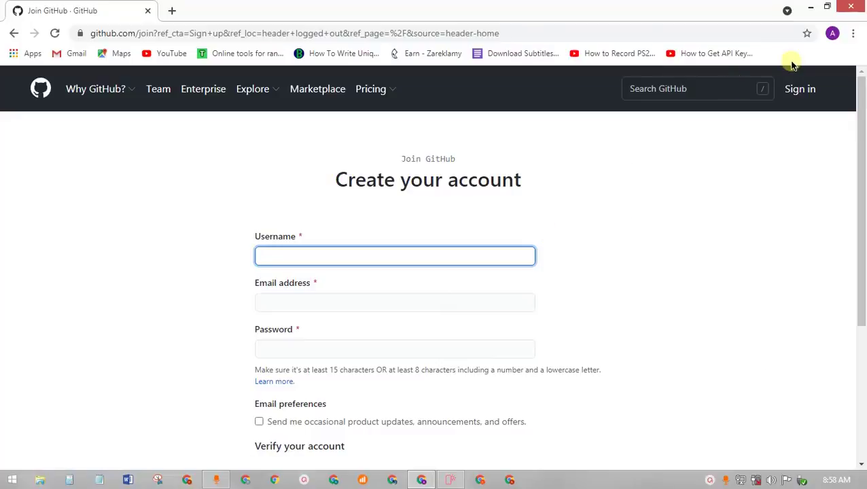
- Type the e-mail address into the Username field after checking the browser profile's details
left_click(831, 34)
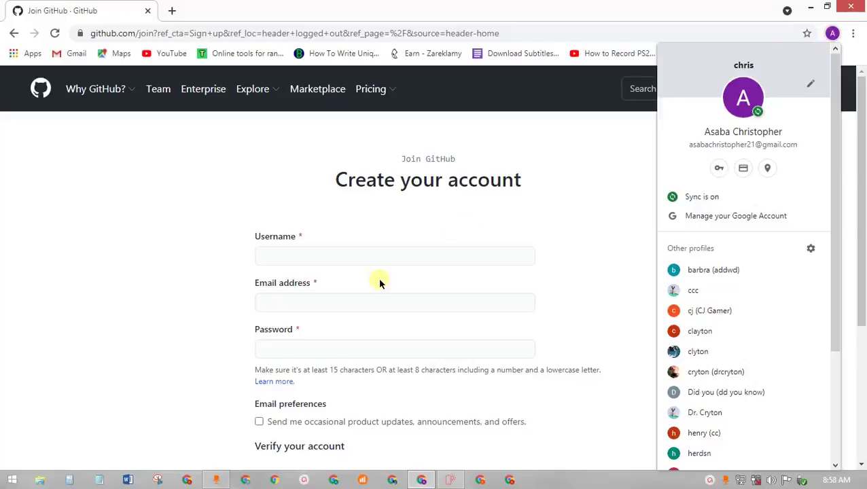
left_click(362, 257)
left_click(364, 257)
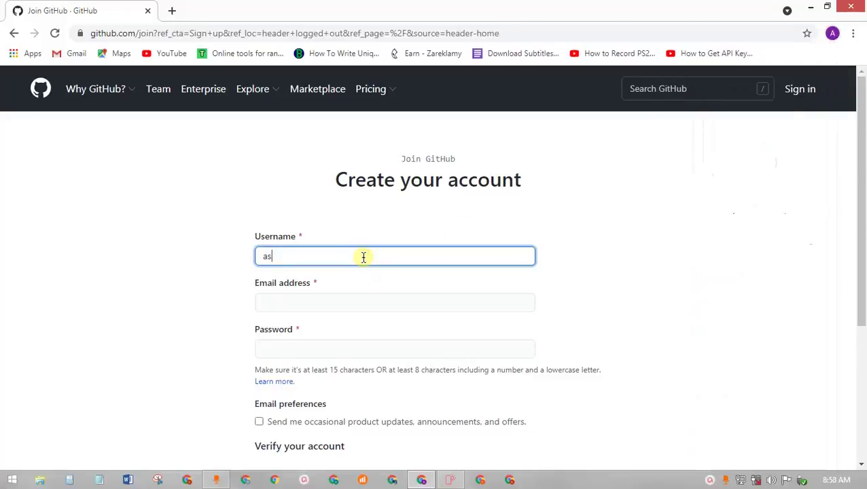
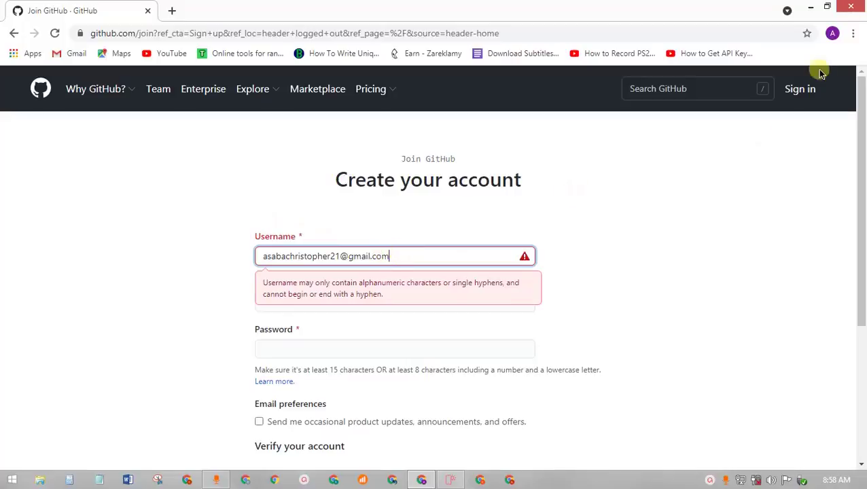
- Cut out the invalid username and type a short alphanumeric username instead
left_click(832, 33)
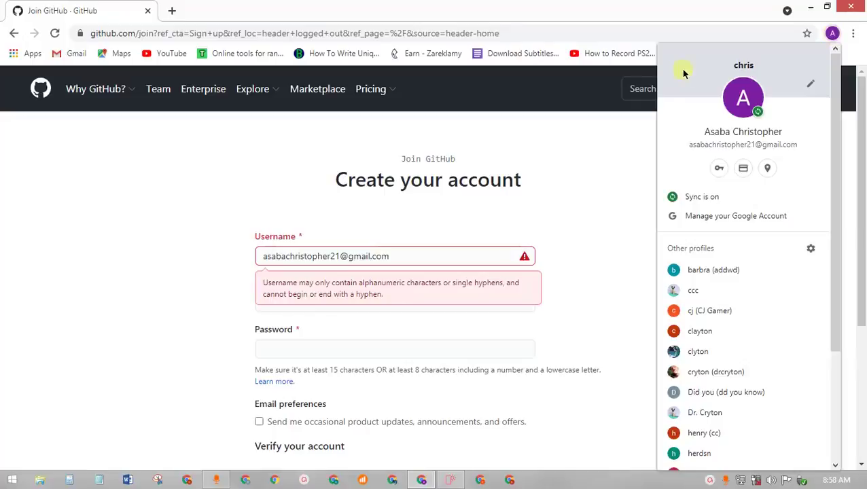
left_click(413, 253)
left_click_drag(413, 255, 268, 256)
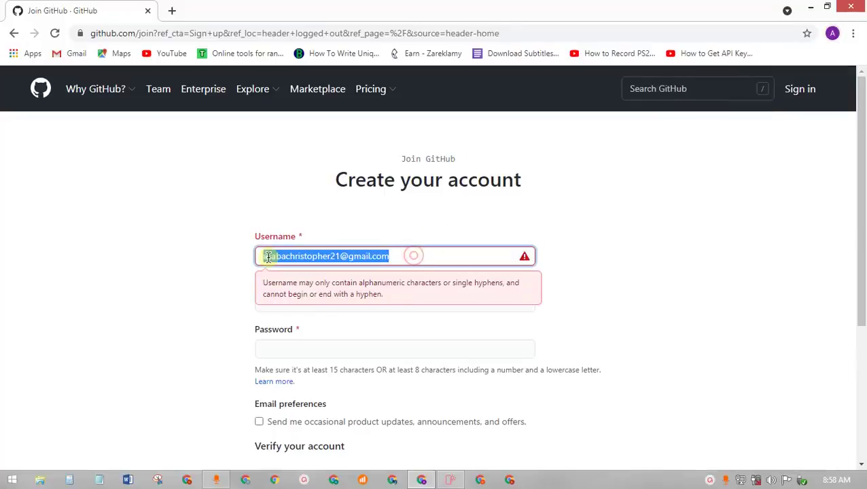
right_click(327, 255)
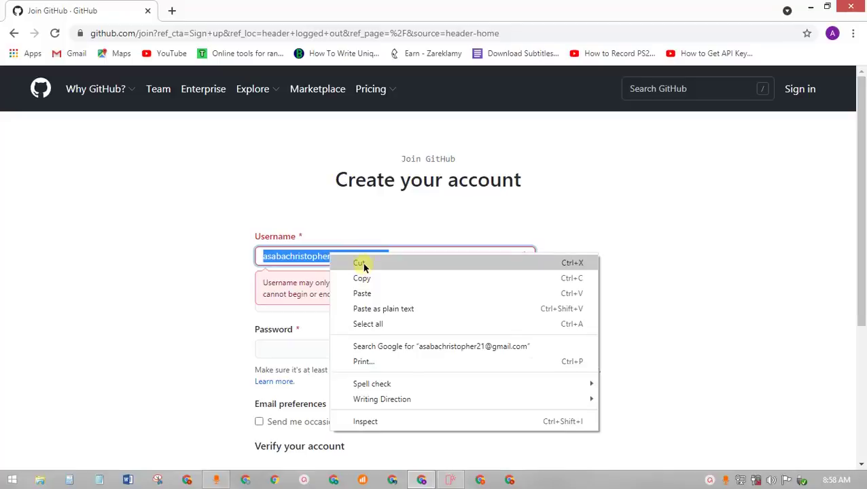
left_click(360, 263)
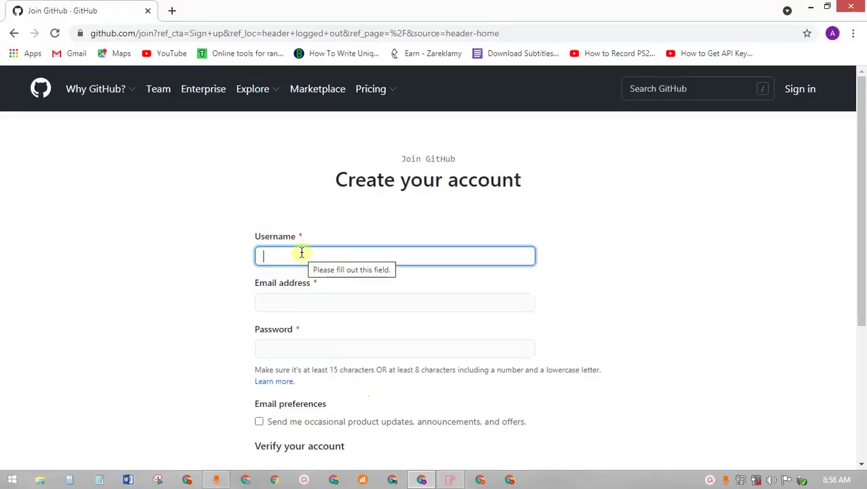
type("saba")
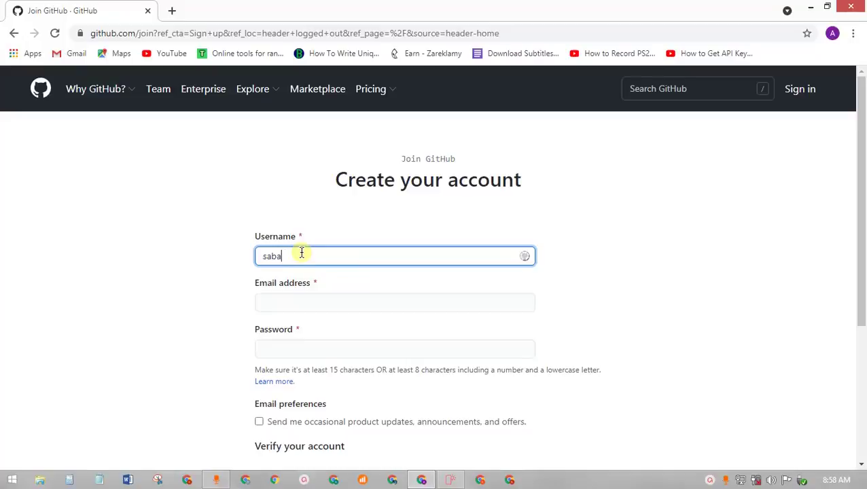
type("chris")
- Paste the account e-mail into Email address and move on to the password field
left_click(360, 297)
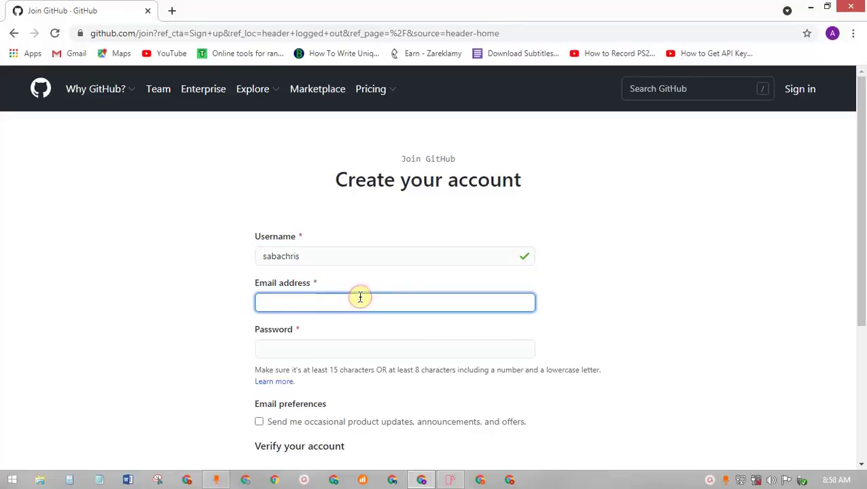
right_click(360, 297)
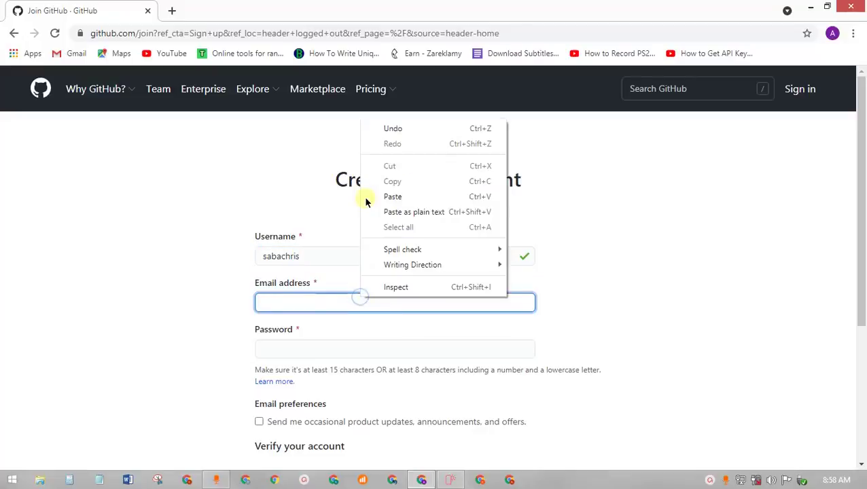
left_click(406, 196)
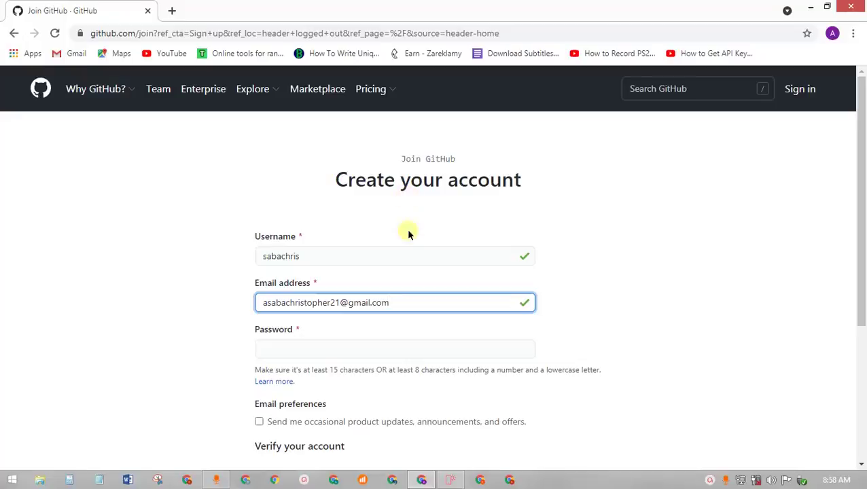
left_click(221, 483)
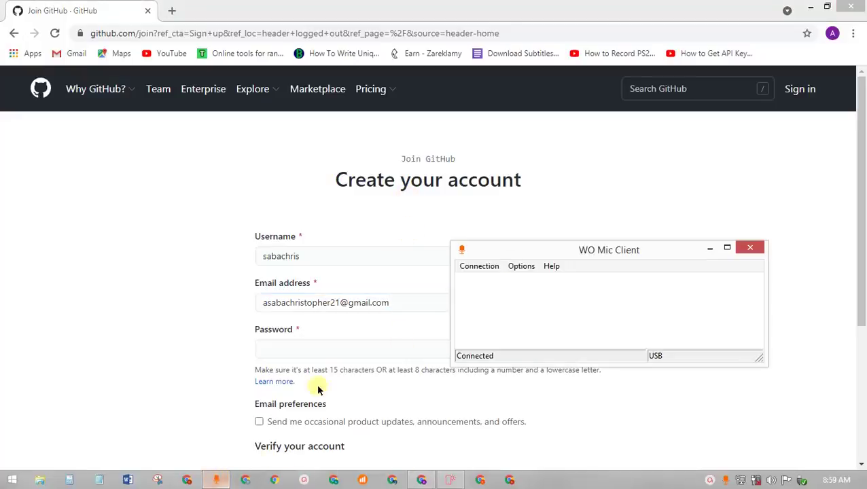
left_click(654, 184)
left_click(335, 350)
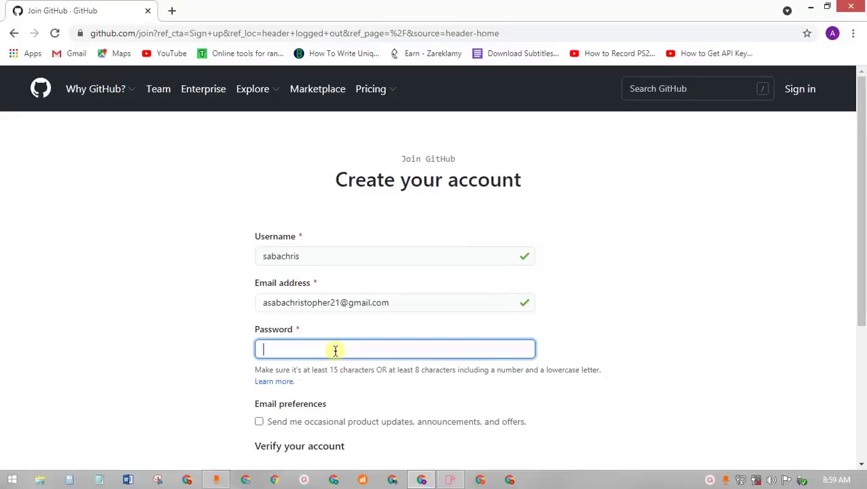
- Enter a password of at least 15 characters and submit the form with Create account
type("••••••")
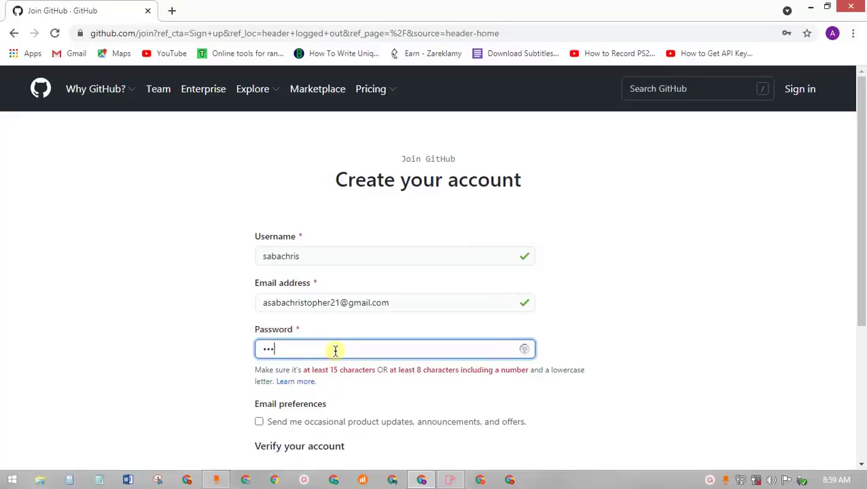
type("••••")
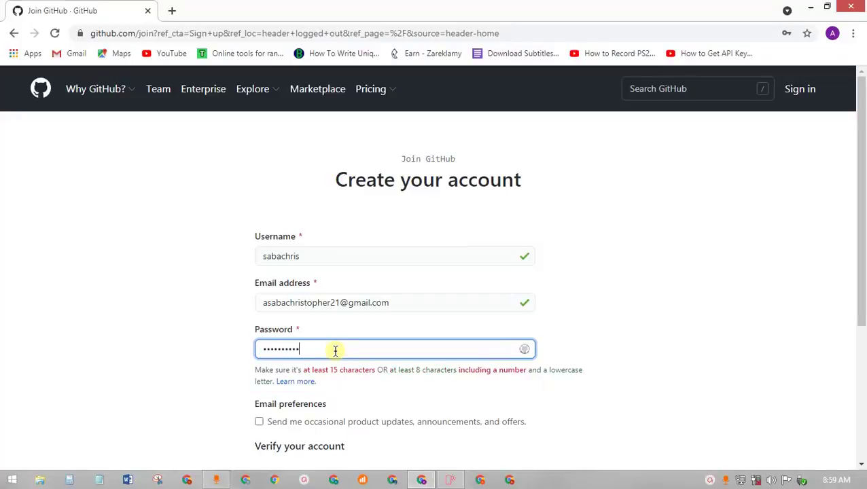
type("••••")
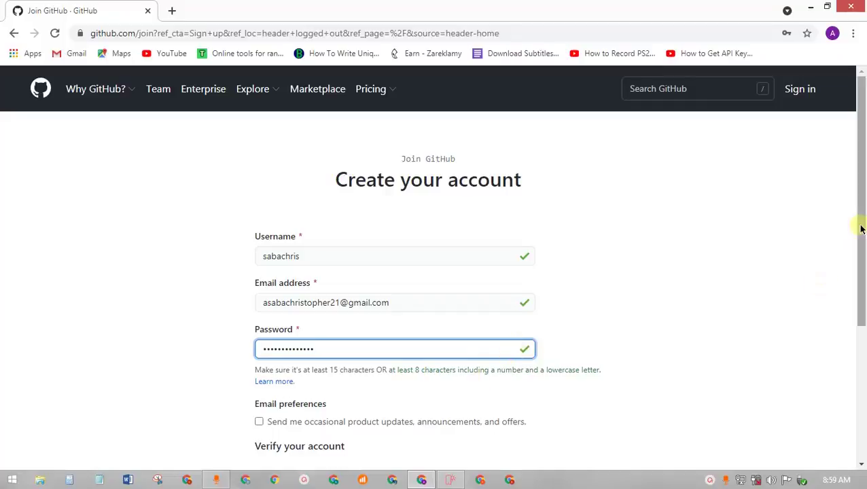
left_click_drag(861, 228, 861, 303)
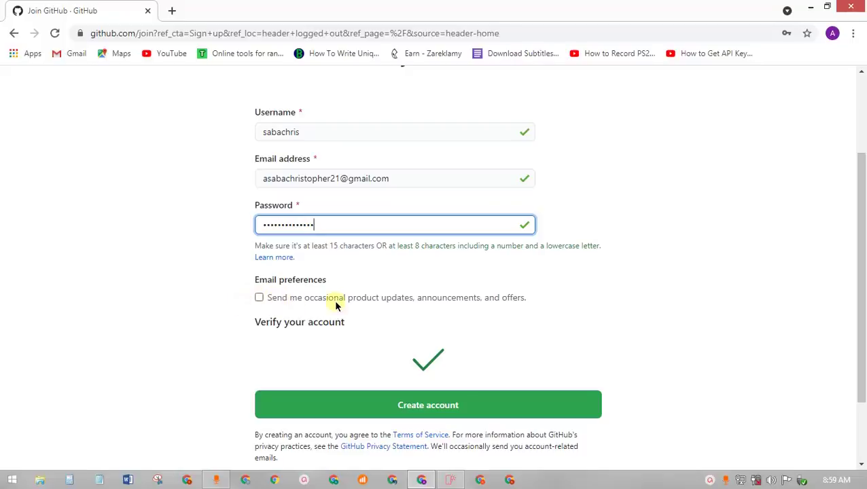
scroll(426, 286, "down", 2)
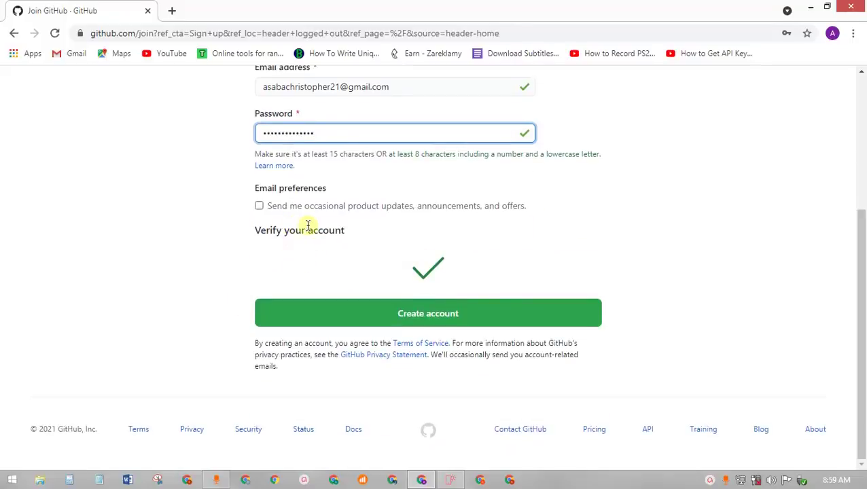
left_click(420, 314)
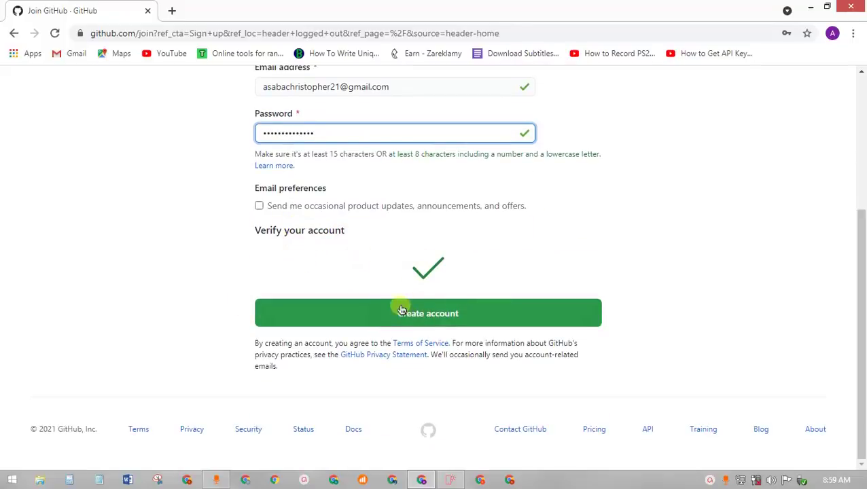
left_click(421, 312)
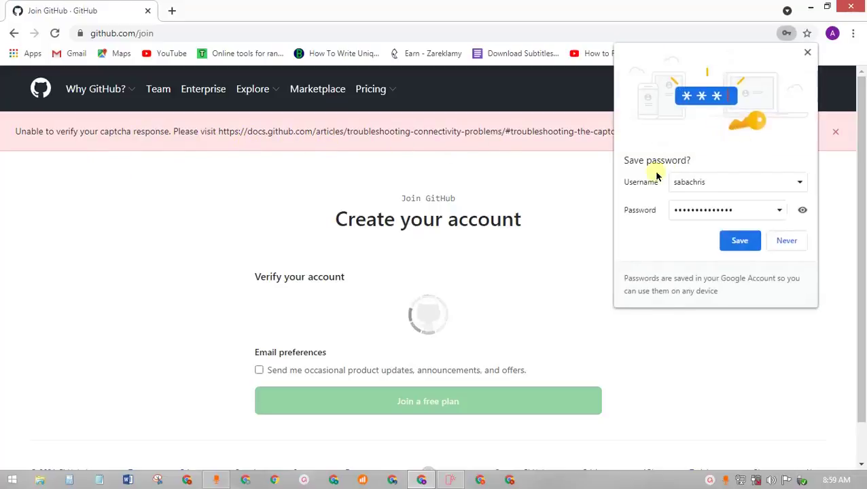
- Save the password, dismiss the captcha error, pick the spiral galaxy tiles, and join the free plan
left_click(736, 241)
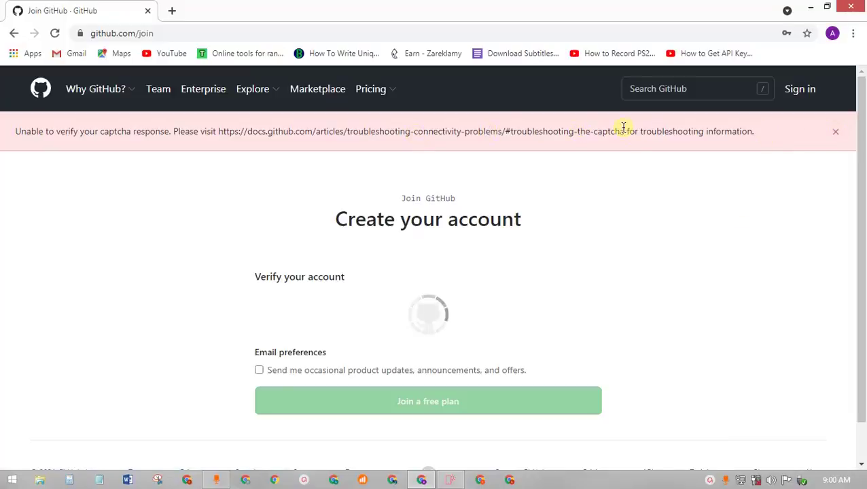
left_click(834, 134)
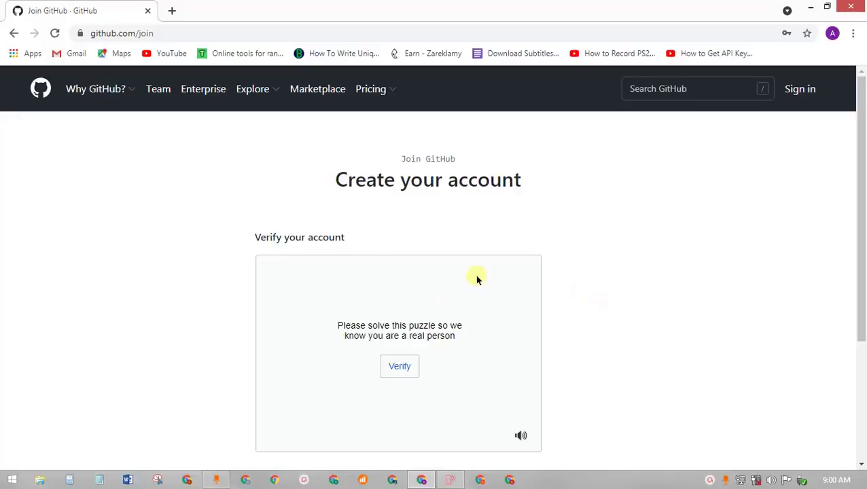
left_click(400, 366)
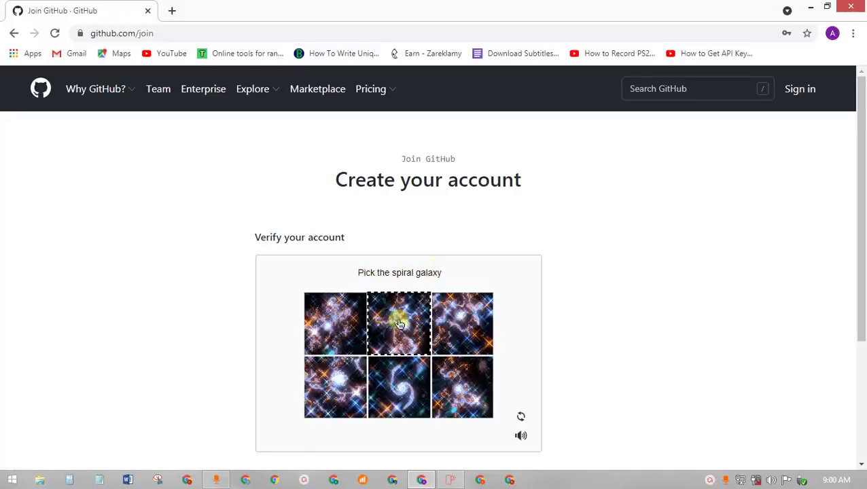
left_click(406, 391)
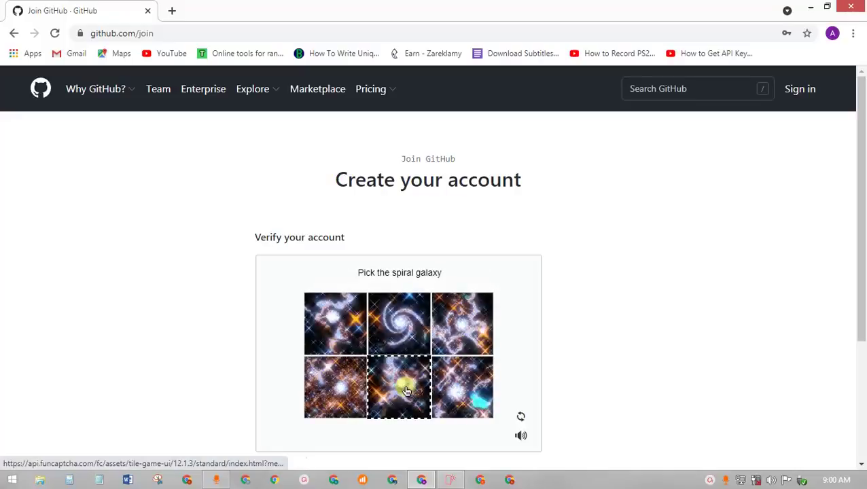
left_click(411, 329)
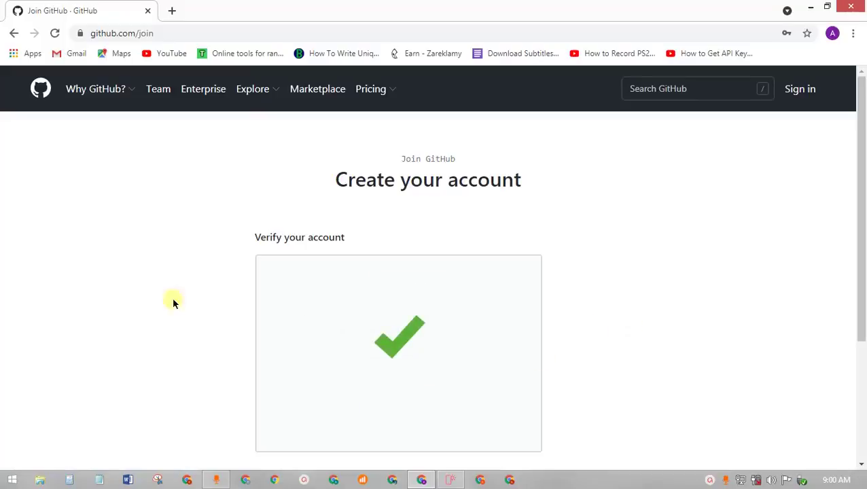
scroll(606, 286, "down", 3)
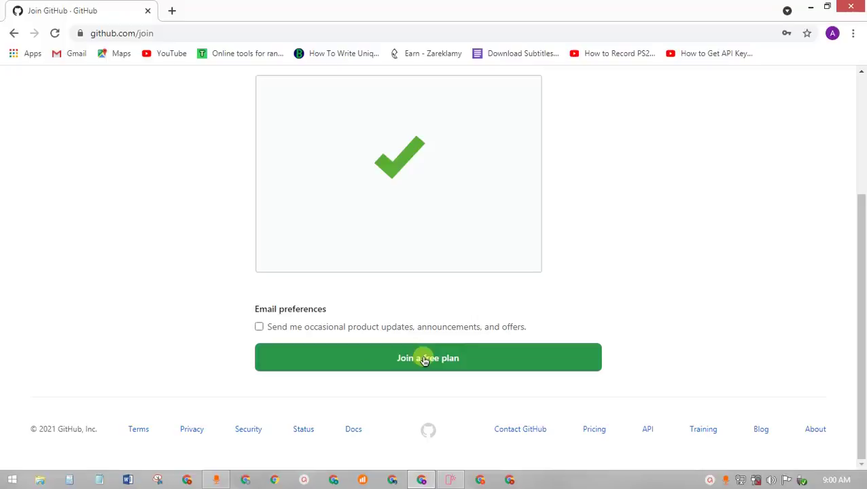
left_click(424, 360)
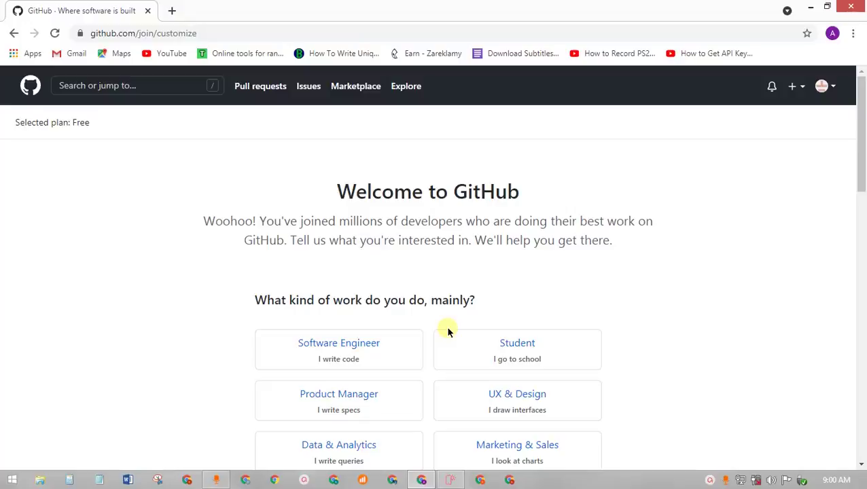
- Pick Software Engineer, 'A lot' of programming experience, and 'Host a project (repository)' in the survey
scroll(448, 331, "down", 4)
scroll(448, 331, "up", 4)
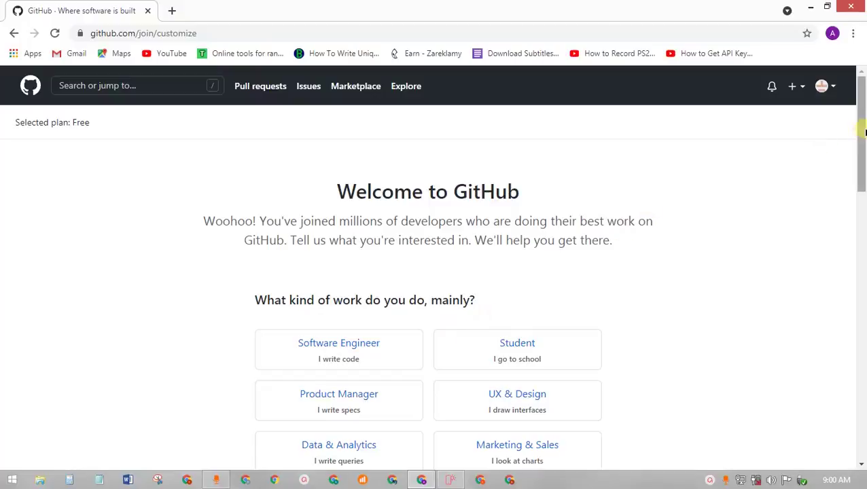
left_click_drag(863, 131, 862, 175)
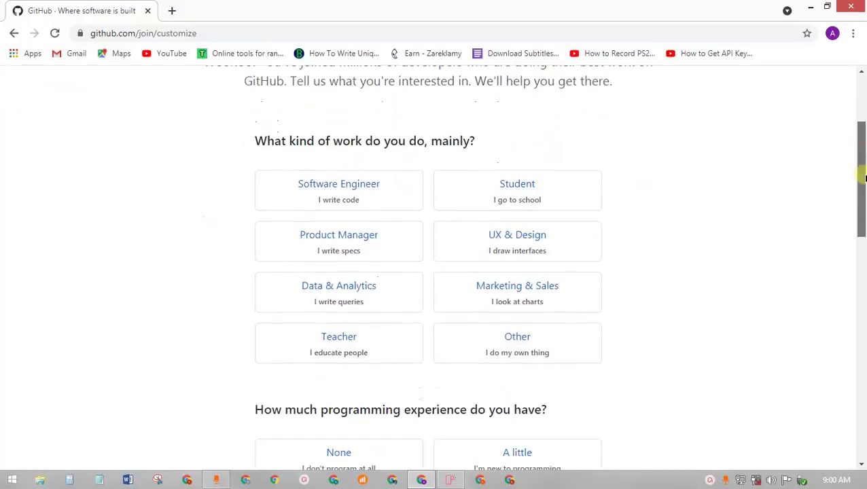
left_click(386, 197)
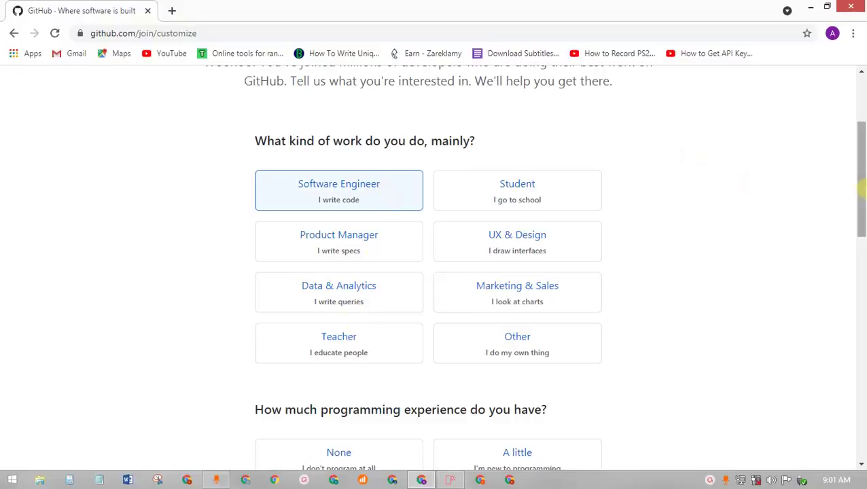
left_click_drag(862, 208, 862, 230)
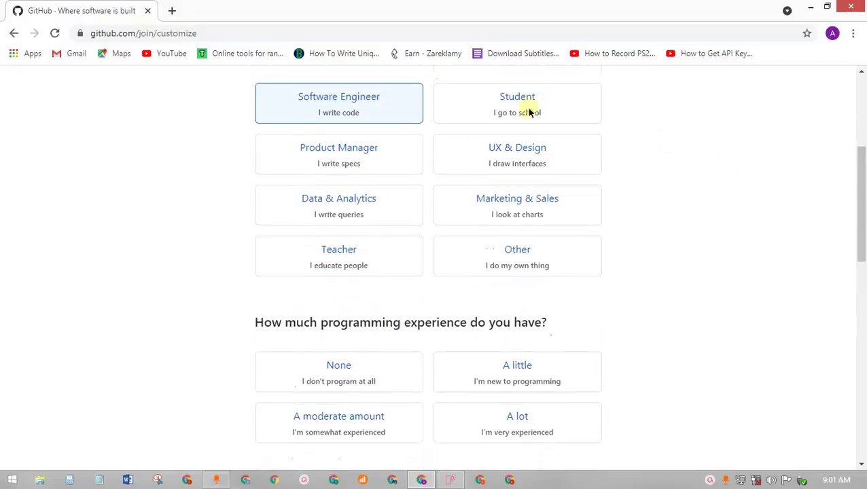
left_click_drag(857, 180, 857, 231)
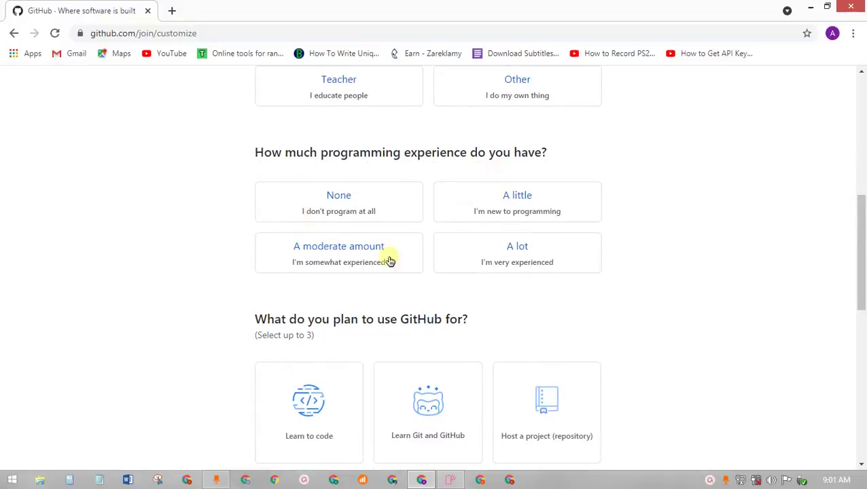
left_click(518, 253)
left_click_drag(861, 250, 863, 309)
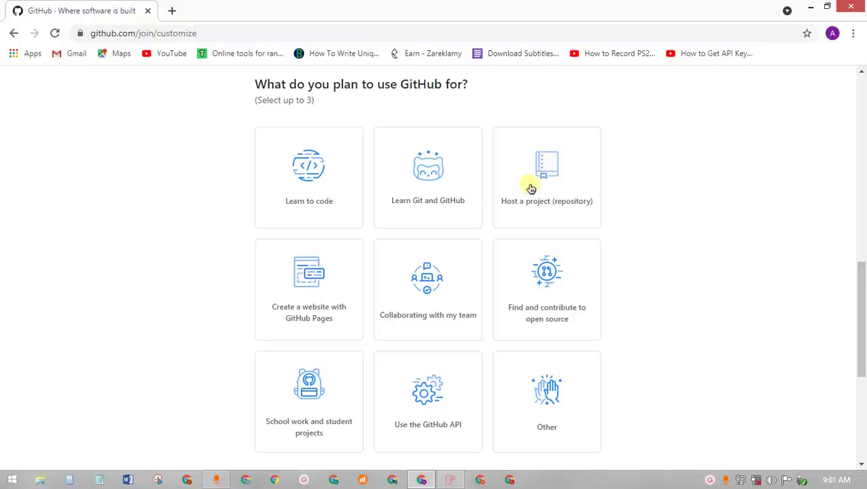
left_click(561, 198)
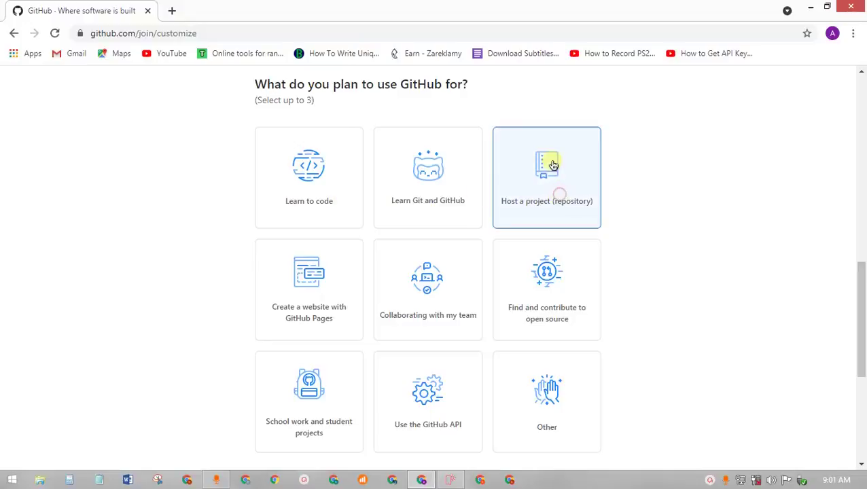
left_click_drag(865, 281, 864, 299)
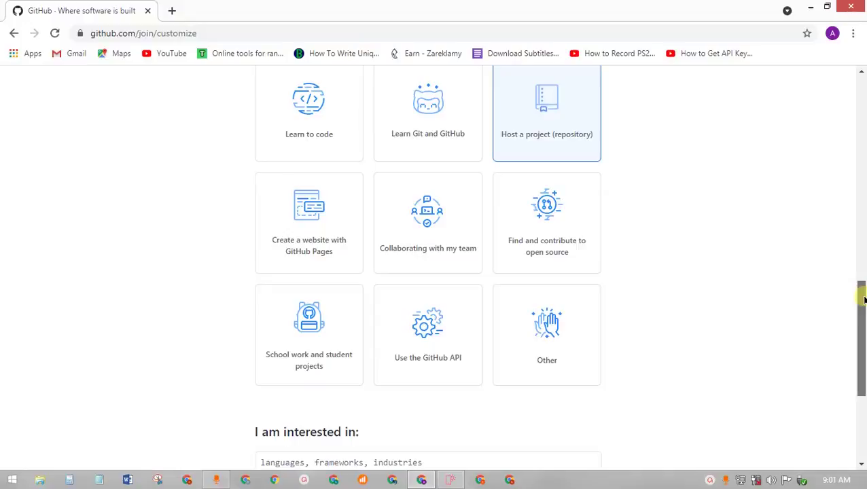
left_click_drag(865, 300, 862, 357)
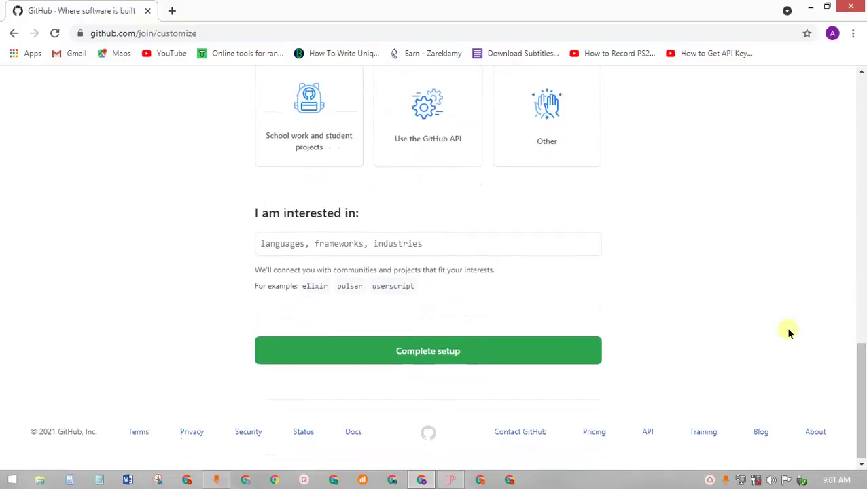
- Add 'mobirise' as a GitHub interest, complete the account setup, and open a new browser tab
left_click(309, 244)
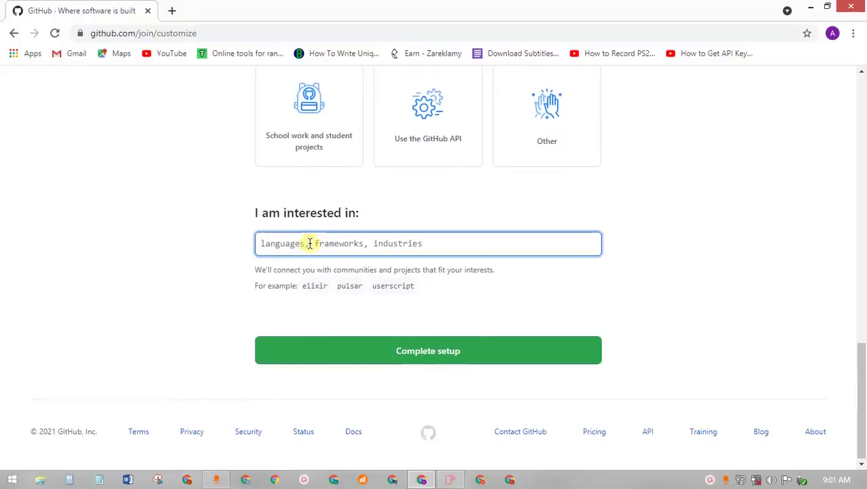
type("ja")
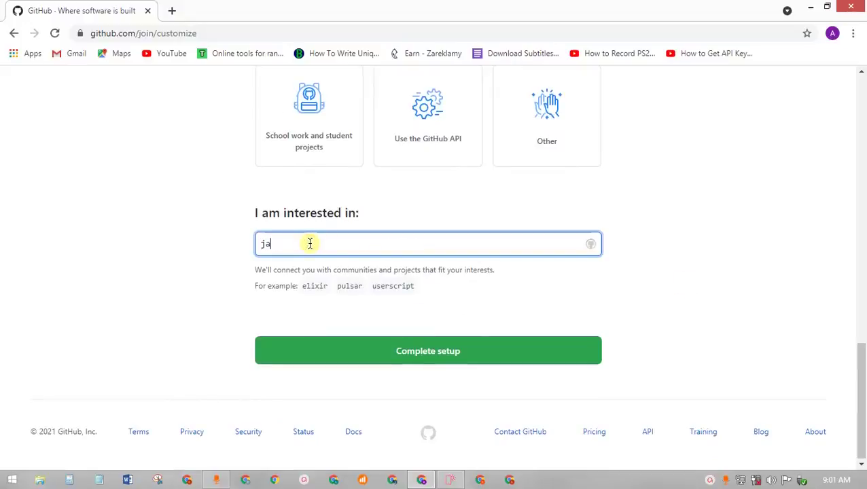
type("va")
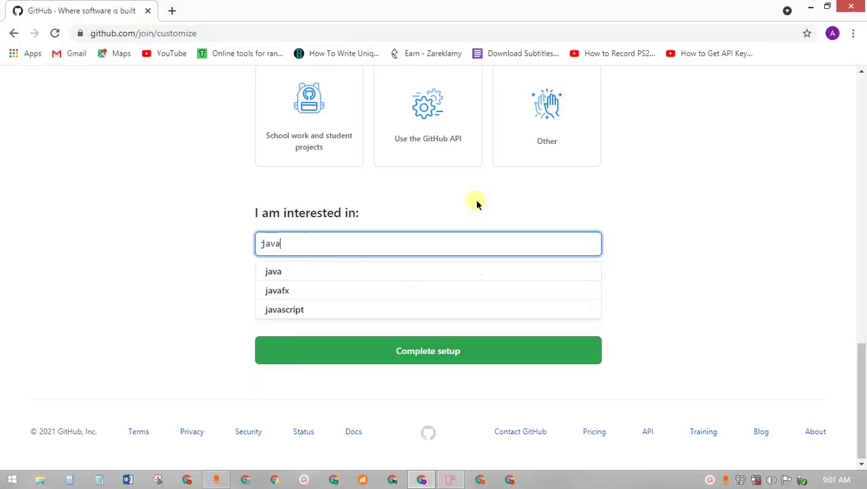
key("BackSpace")
key("BackSpace")
key("BackSpace")
key("BackSpace")
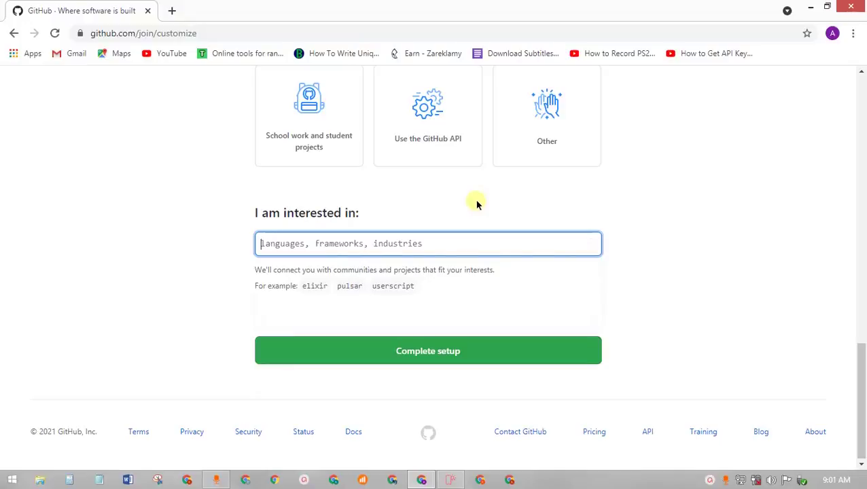
type("mobi")
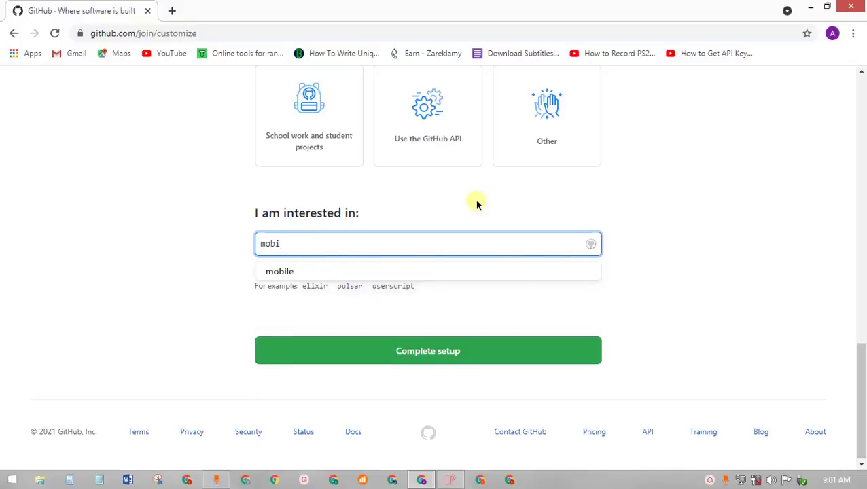
type("rise")
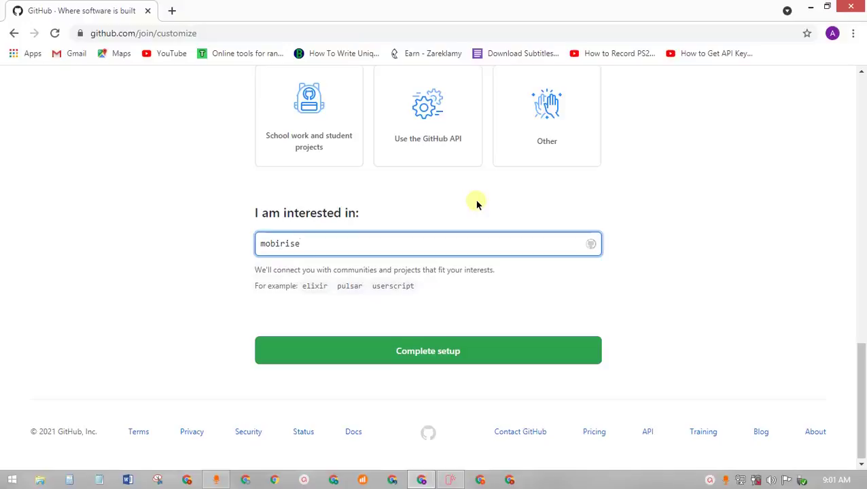
key("Return")
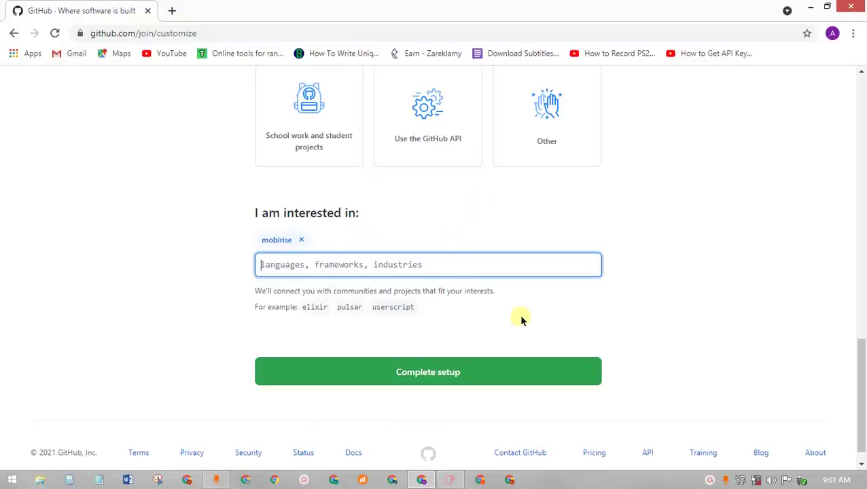
left_click(408, 373)
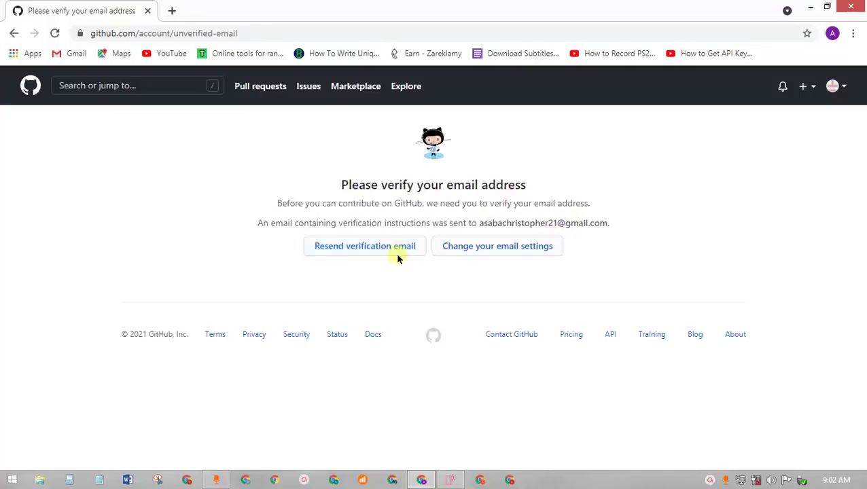
left_click(173, 11)
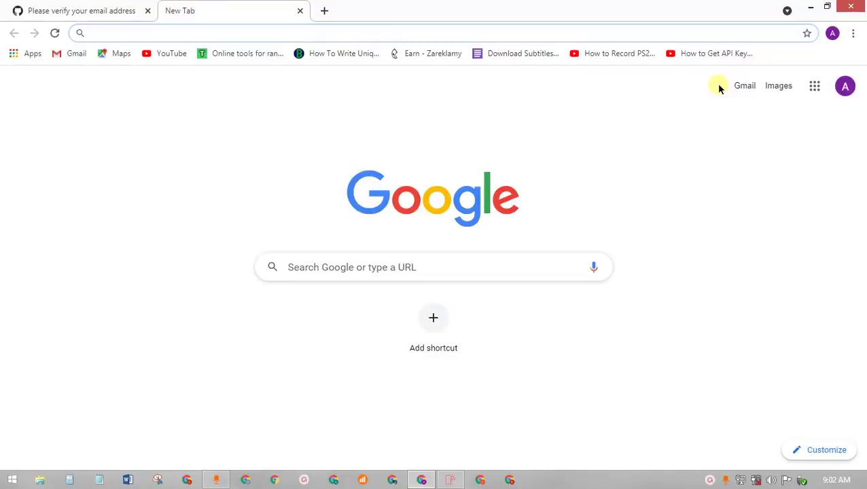
- Load the Gmail inbox in the new tab to find GitHub's verification email
left_click(746, 86)
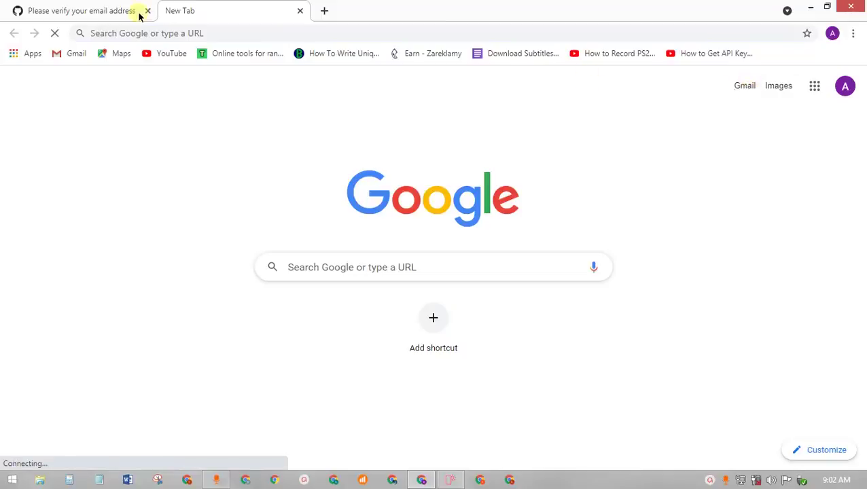
left_click(118, 13)
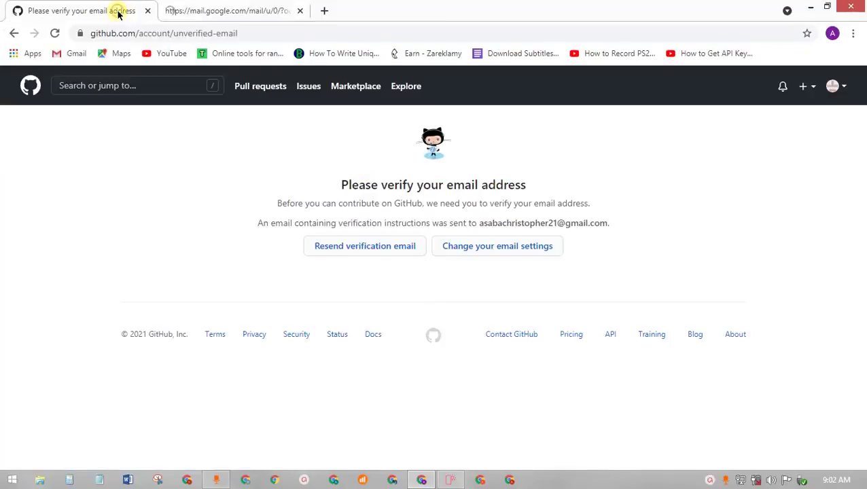
left_click(210, 11)
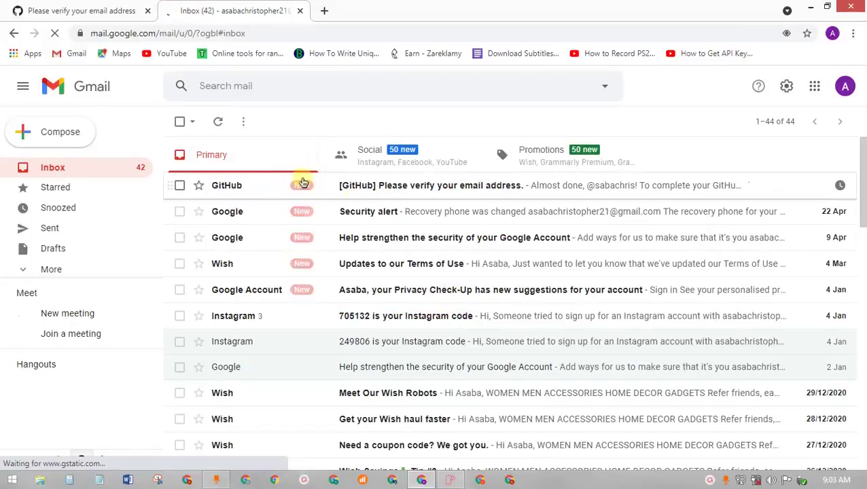
- Open GitHub's verification email and follow its Verify email address link
left_click(405, 188)
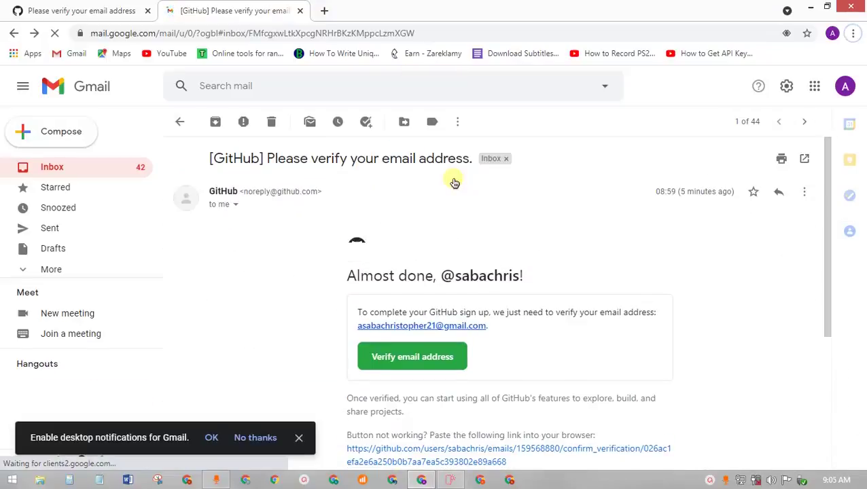
left_click(295, 438)
left_click_drag(823, 176, 809, 217)
left_click(212, 480)
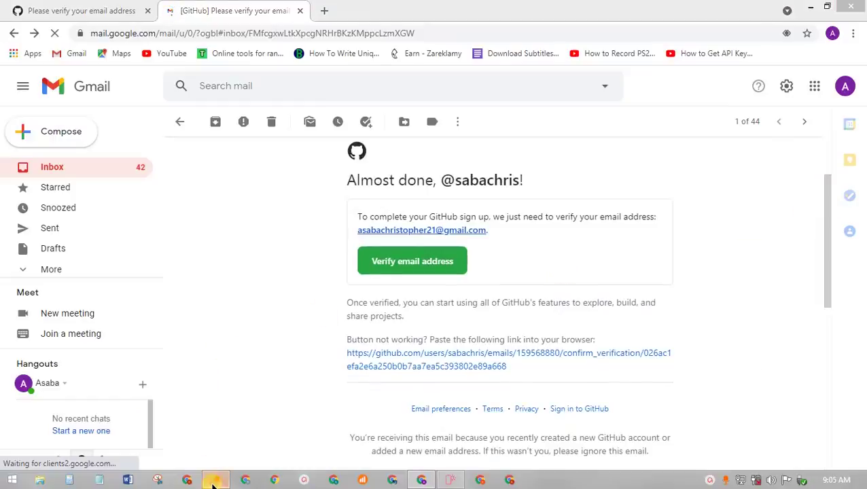
left_click(710, 248)
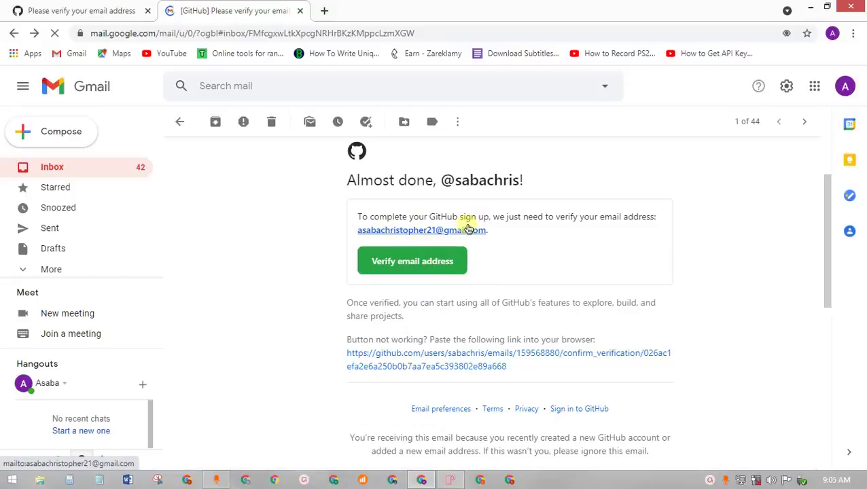
left_click(412, 261)
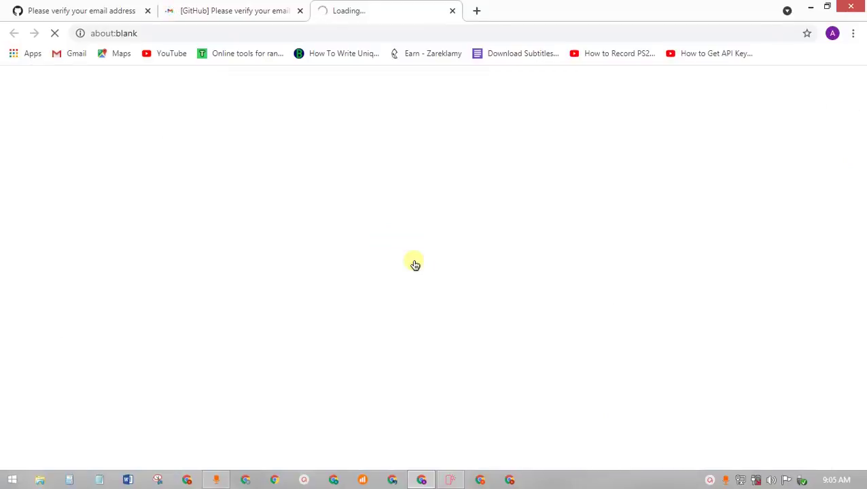
left_click(178, 7)
- Close the Gmail tab, start a new GitHub repository, and close the outdated verify-email tab
left_click(300, 10)
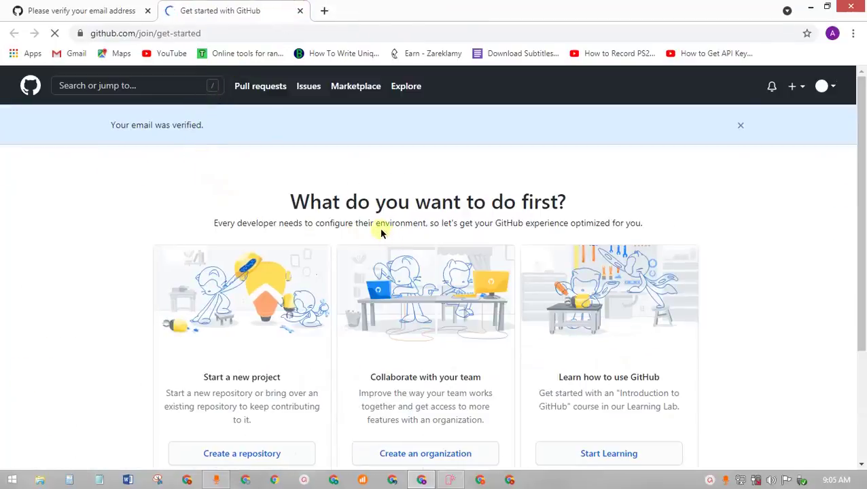
scroll(439, 225, "down", 3)
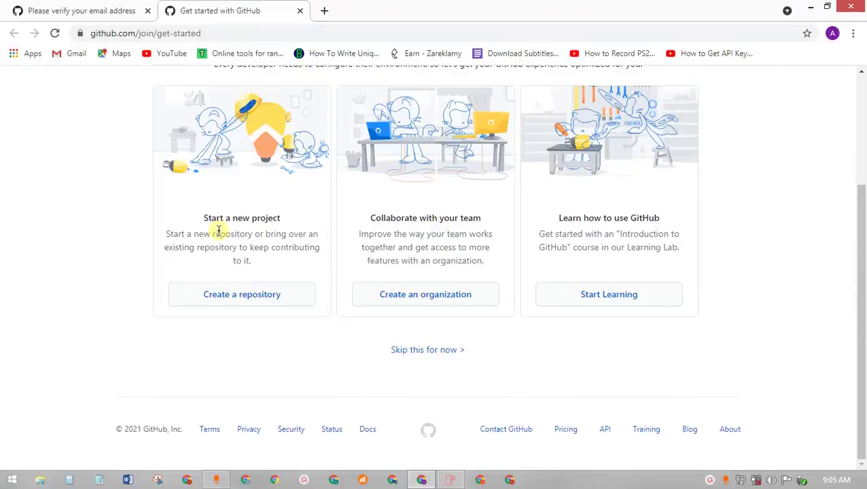
left_click(232, 297)
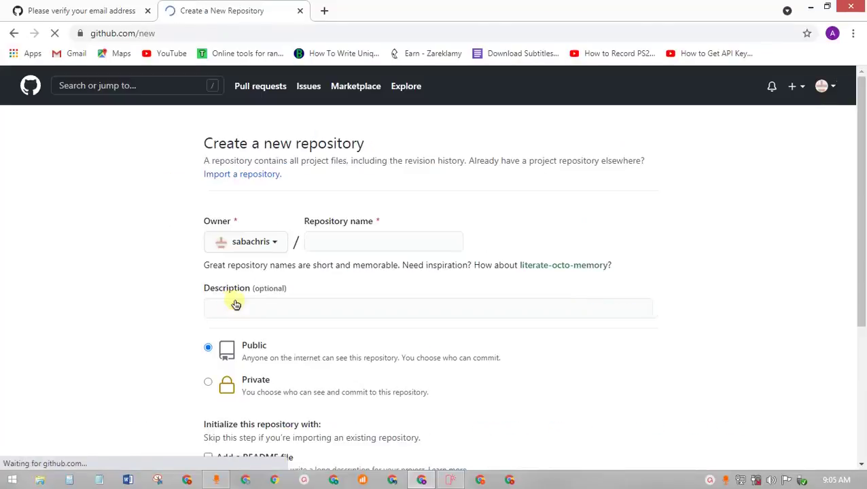
left_click(83, 8)
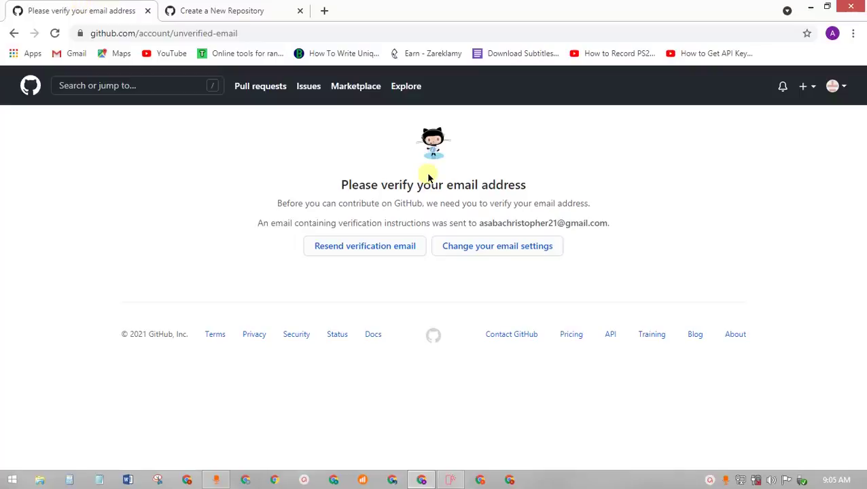
left_click(219, 8)
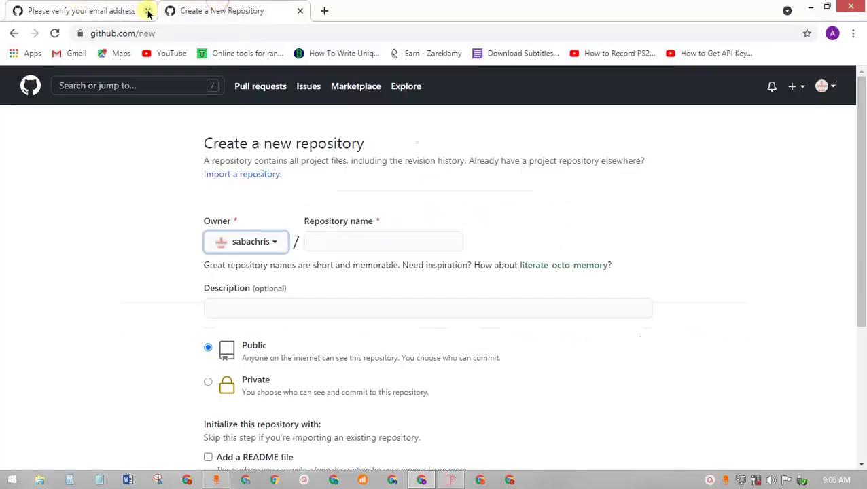
left_click(146, 11)
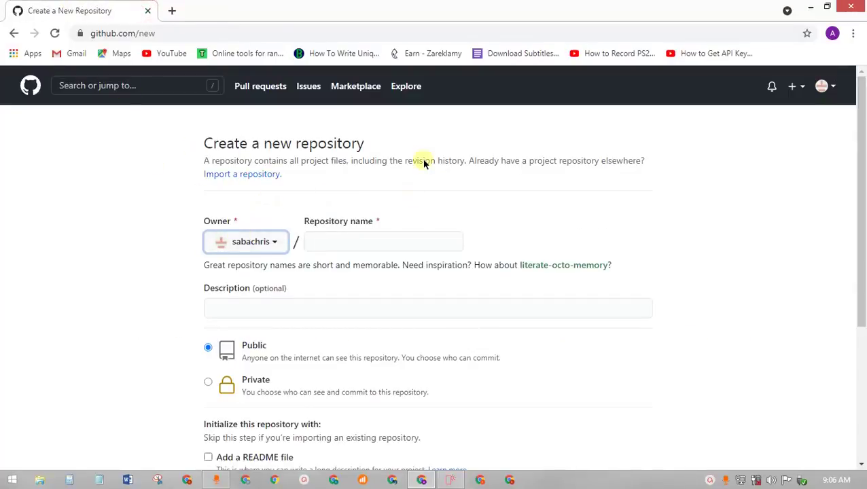
- Name the repository 'sabachris', describe it as 'web', keep it Public, and add a README file
left_click(349, 243)
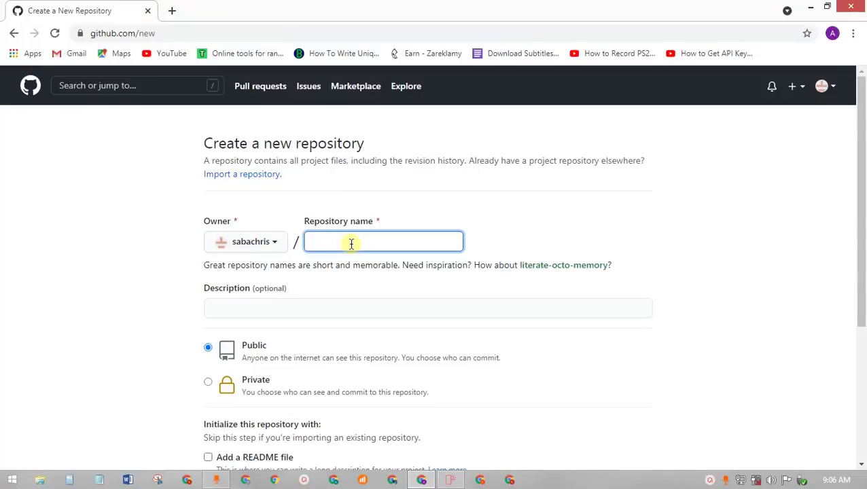
type("sa")
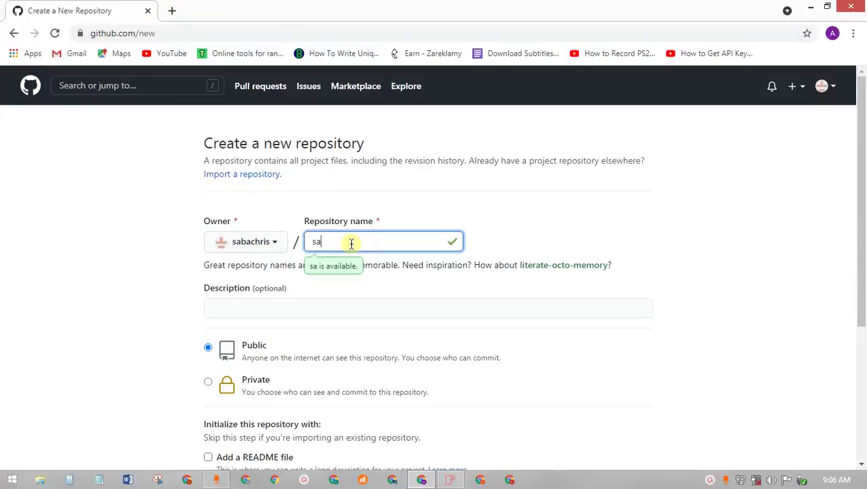
type("bac")
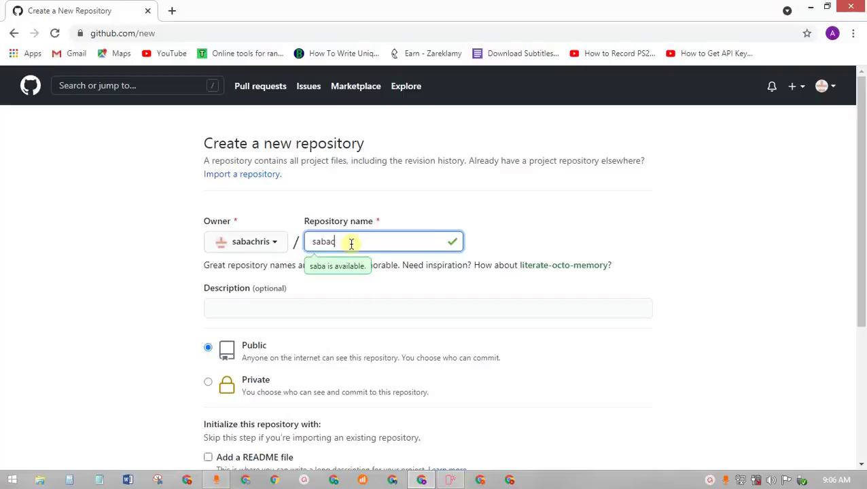
type("hri")
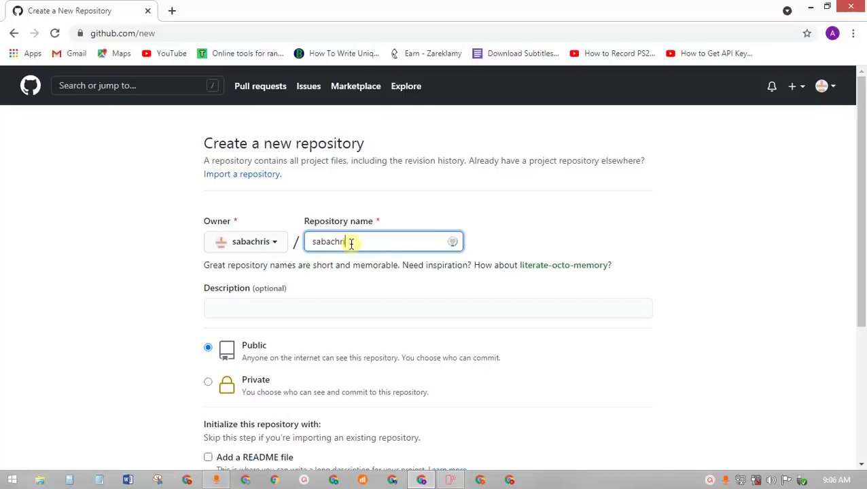
type("s")
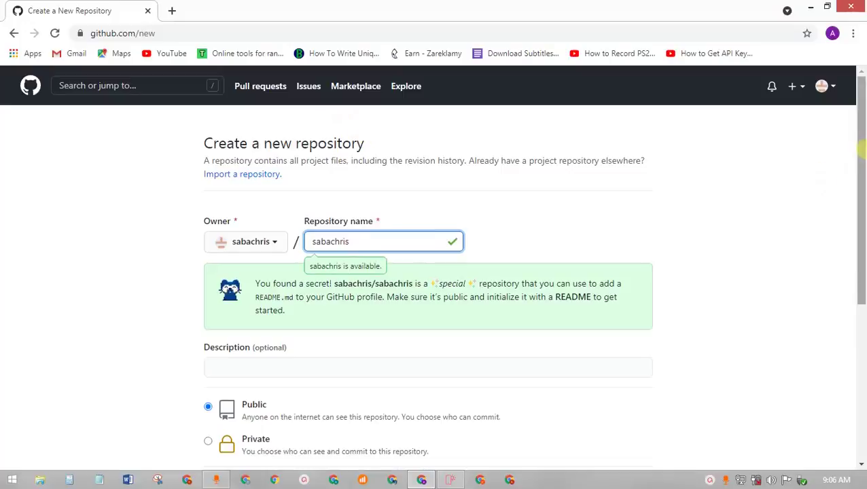
left_click_drag(861, 148, 862, 202)
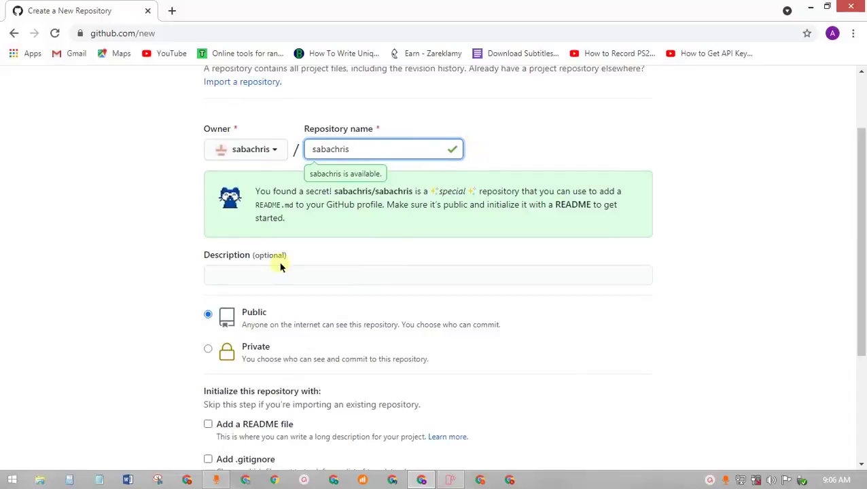
left_click(262, 275)
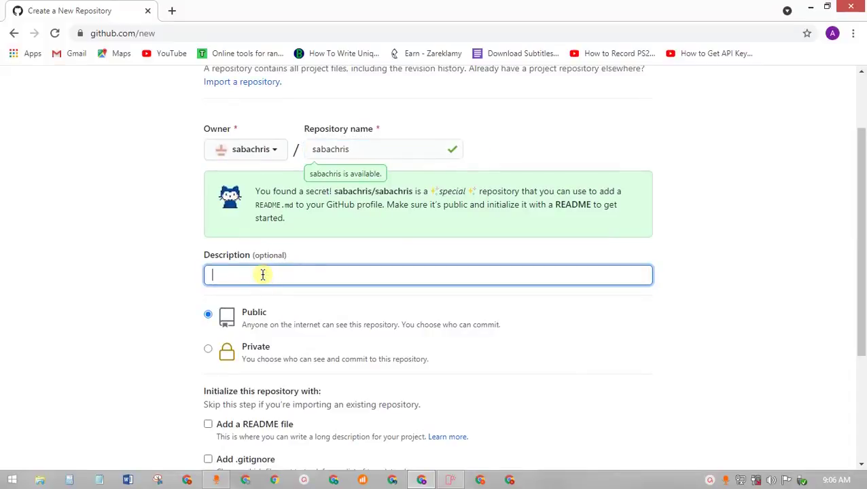
type("web")
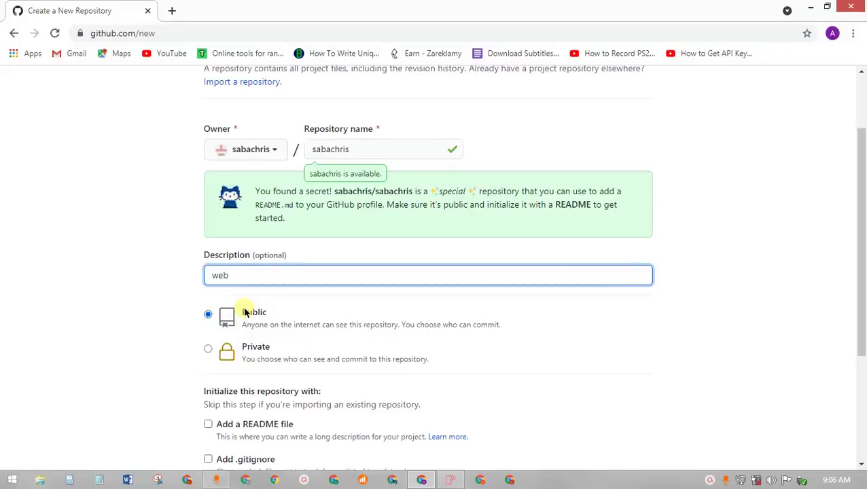
scroll(862, 203, "down", 2)
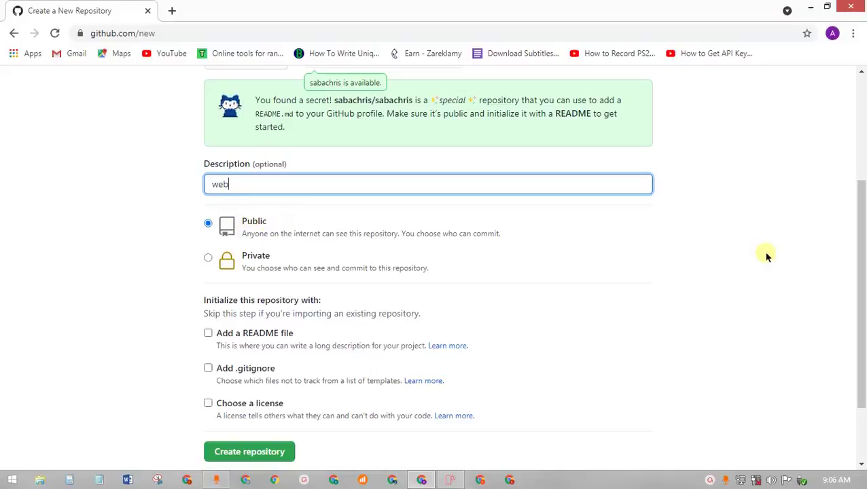
left_click_drag(861, 224, 862, 272)
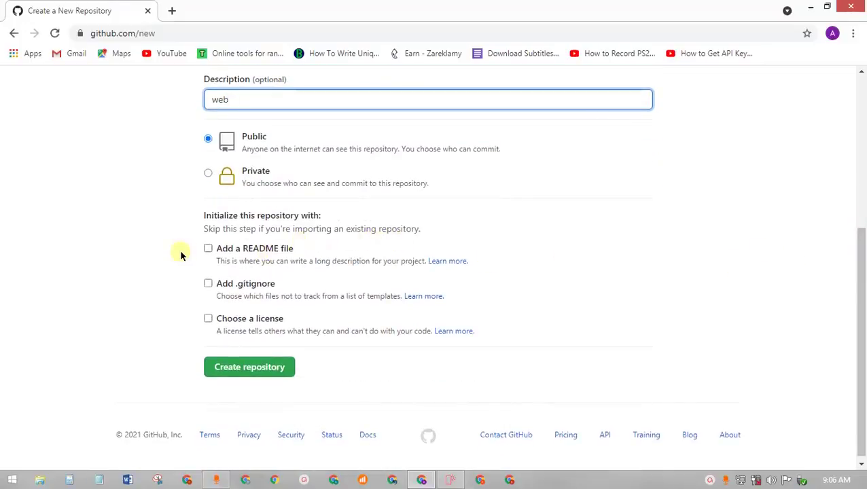
left_click(208, 248)
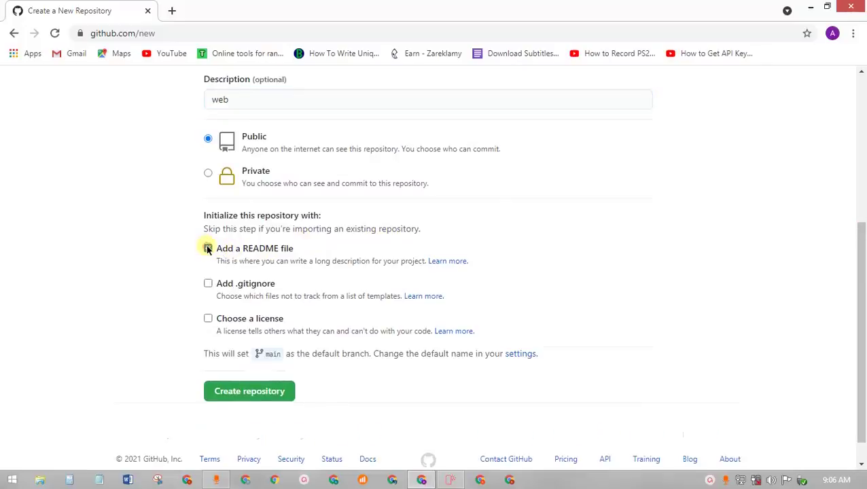
- Create the sabachris repository and copy its name from the page title
left_click(248, 393)
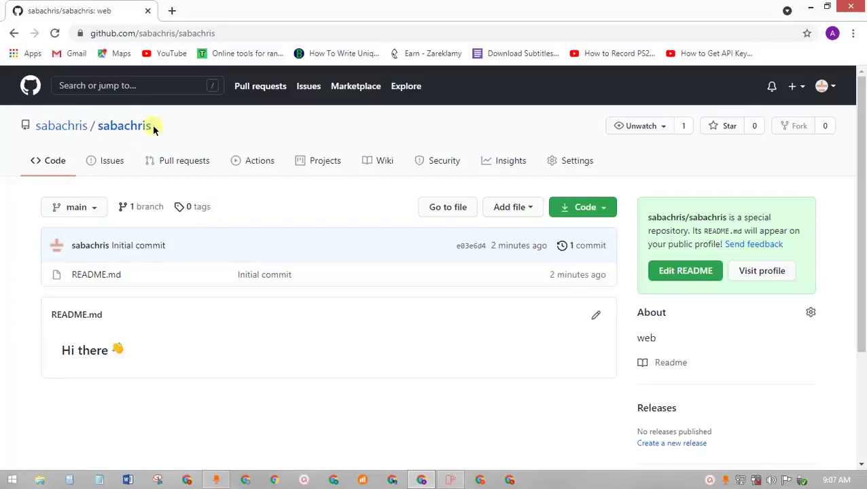
left_click_drag(153, 126, 97, 125)
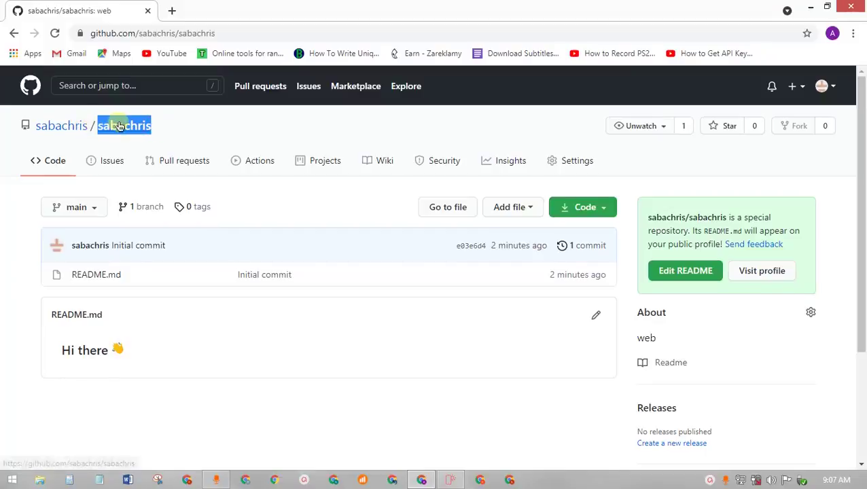
right_click(122, 126)
left_click(145, 222)
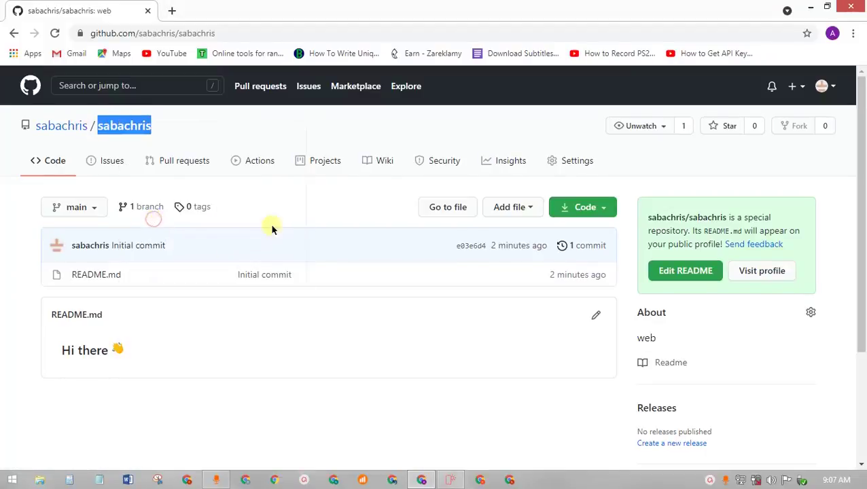
left_click(273, 219)
- View the sabachris profile page, then go back to Mobirise's publish dialog
left_click(60, 126)
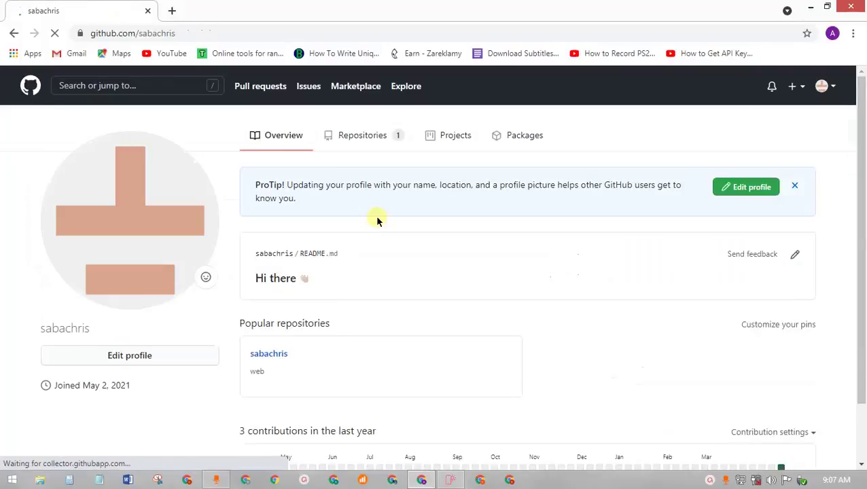
scroll(386, 304, "down", 5)
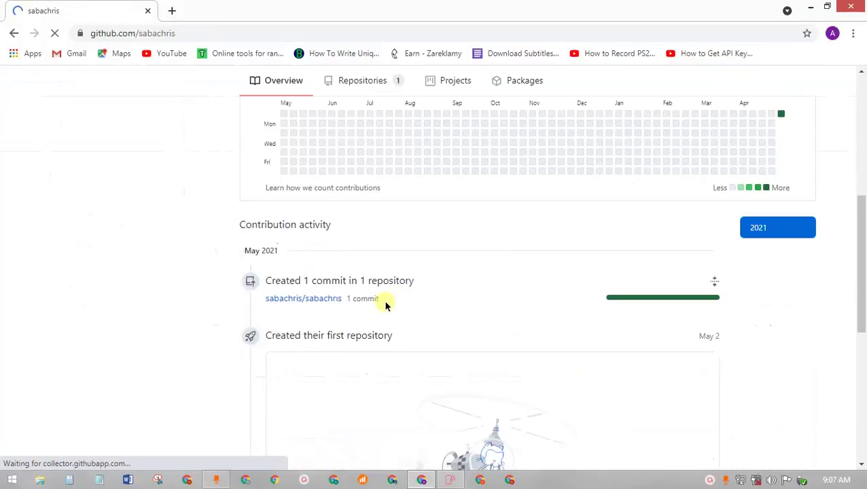
scroll(386, 304, "up", 5)
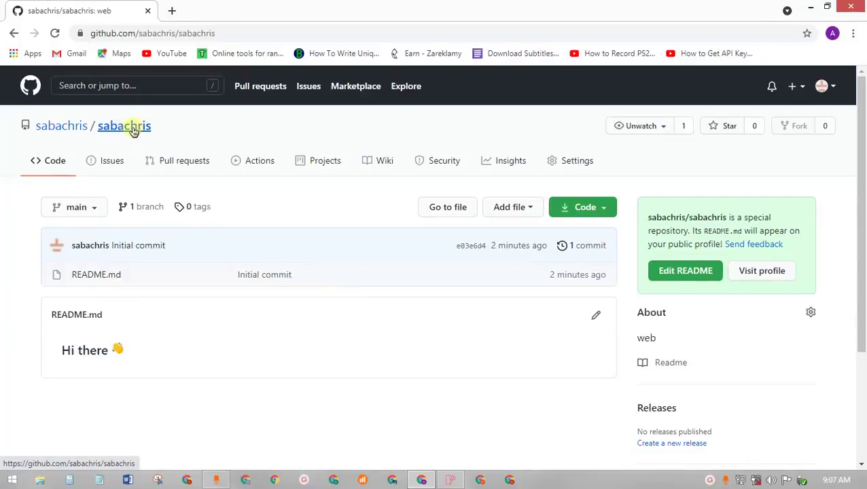
left_click(449, 481)
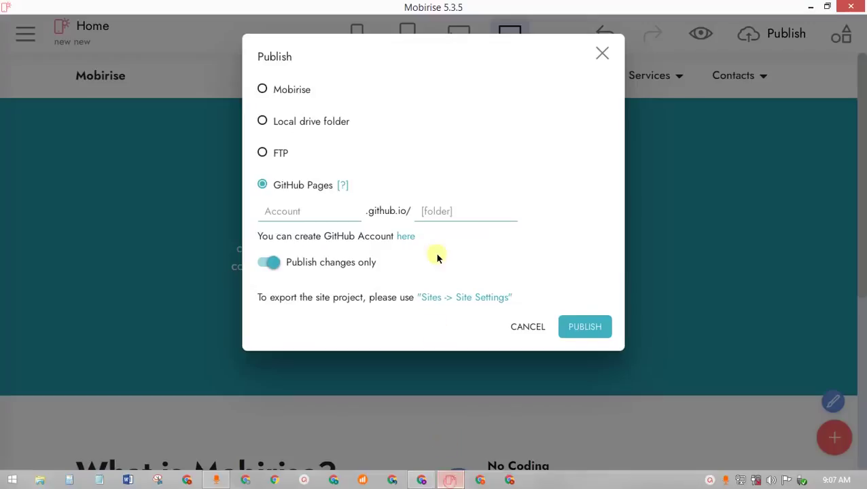
- Paste the copied GitHub account name into the GitHub Pages field and start publishing
left_click(290, 210)
right_click(291, 211)
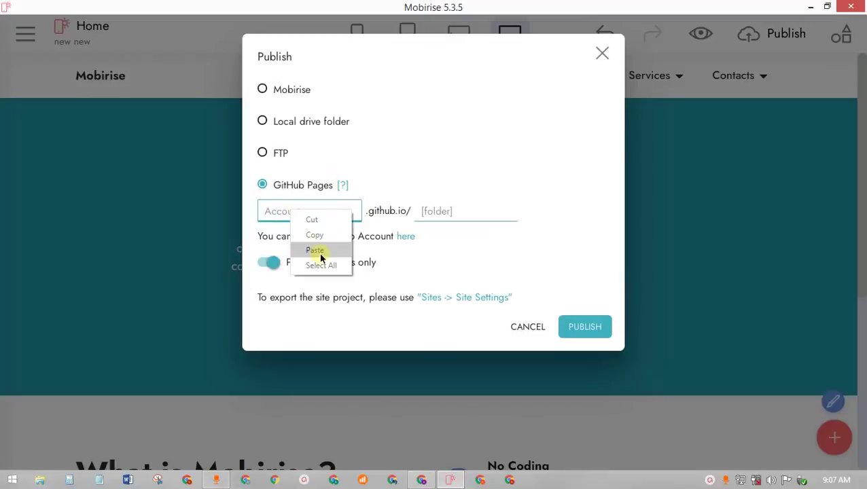
left_click(321, 250)
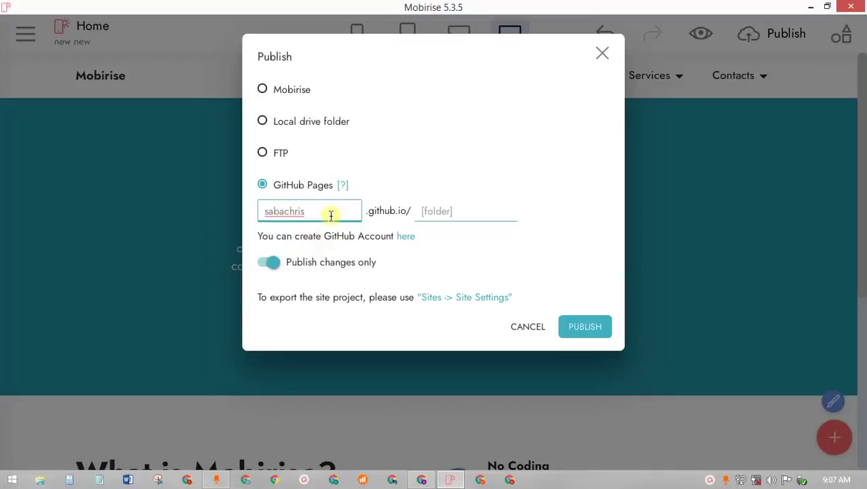
left_click(573, 325)
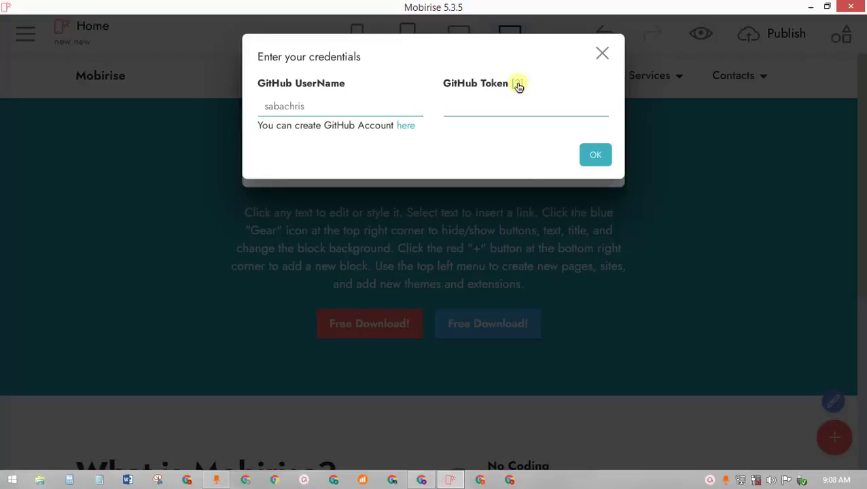
- Open the GitHub Token help page from the credentials prompt's [?] link
left_click(518, 84)
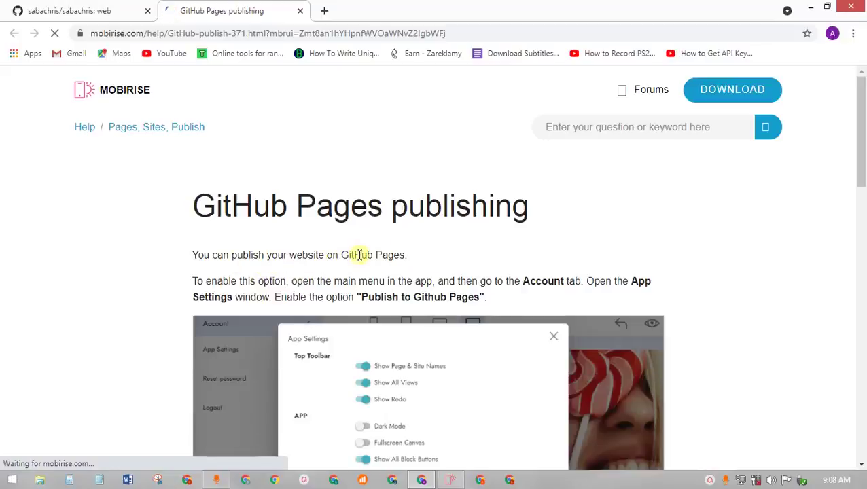
- Read the help page's App Settings instructions, then return to Mobirise
scroll(431, 270, "down", 2)
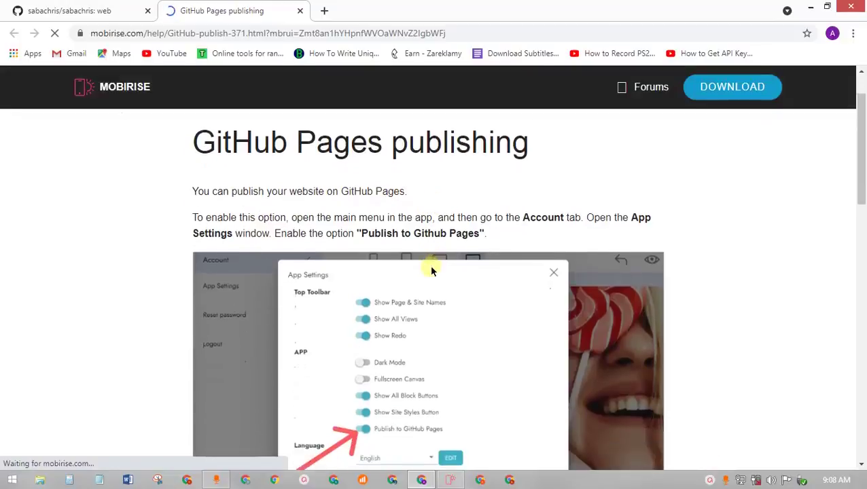
scroll(476, 340, "down", 1)
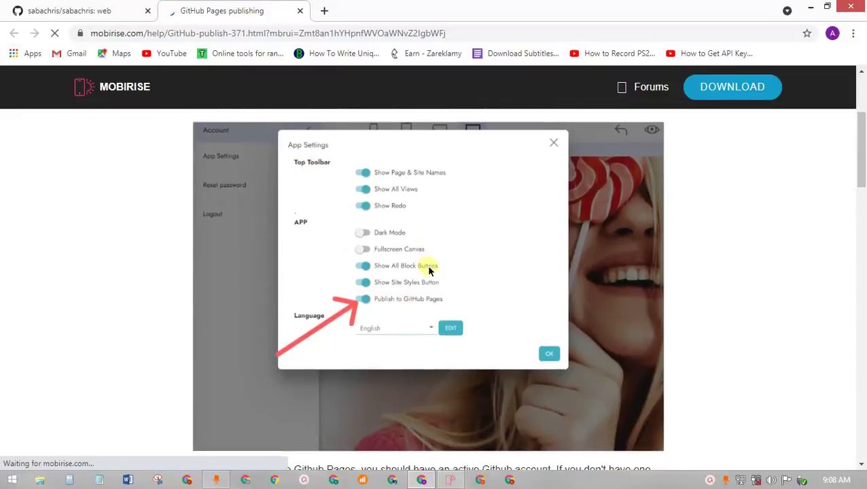
scroll(429, 270, "down", 1)
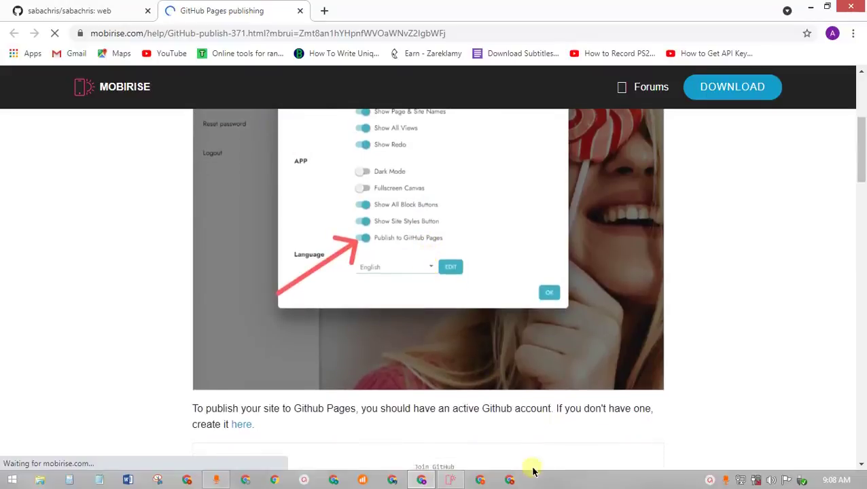
left_click(450, 480)
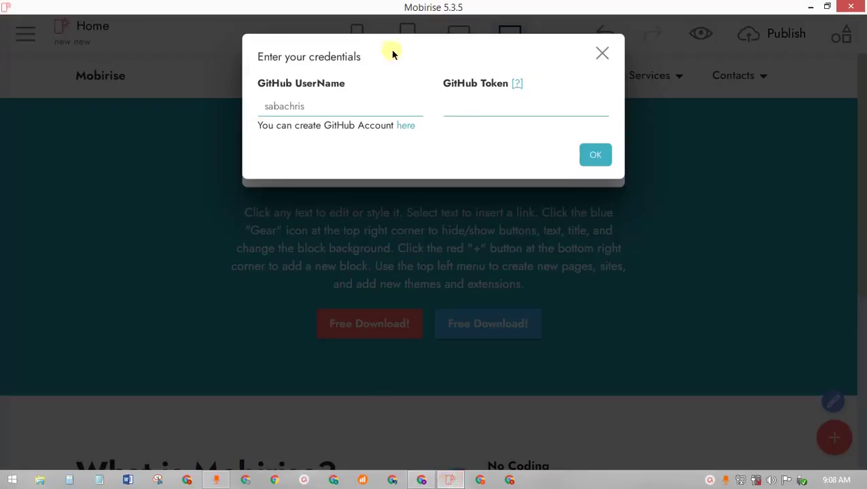
- Dismiss the credentials prompt and connection error, open the main side menu, and restore the window size
left_click(607, 57)
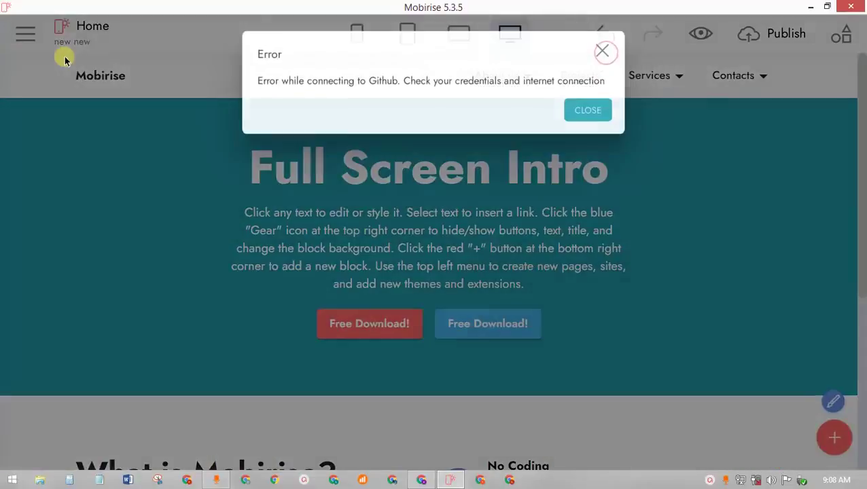
left_click(40, 480)
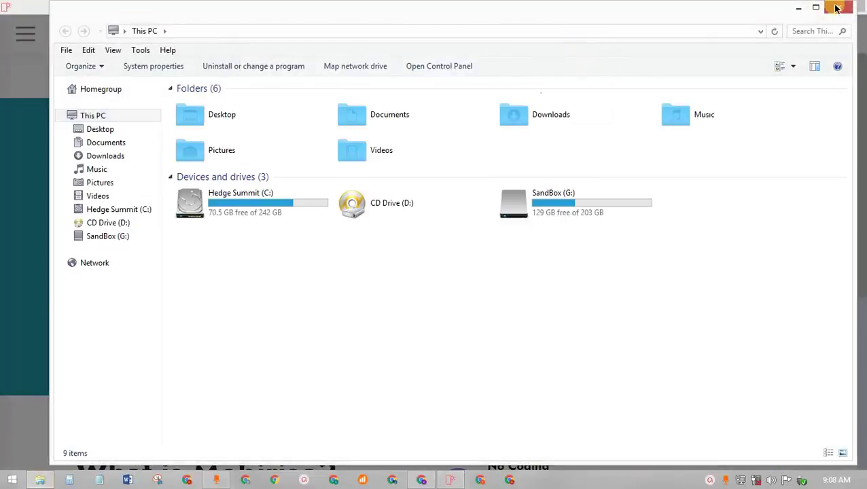
left_click(801, 8)
left_click(604, 53)
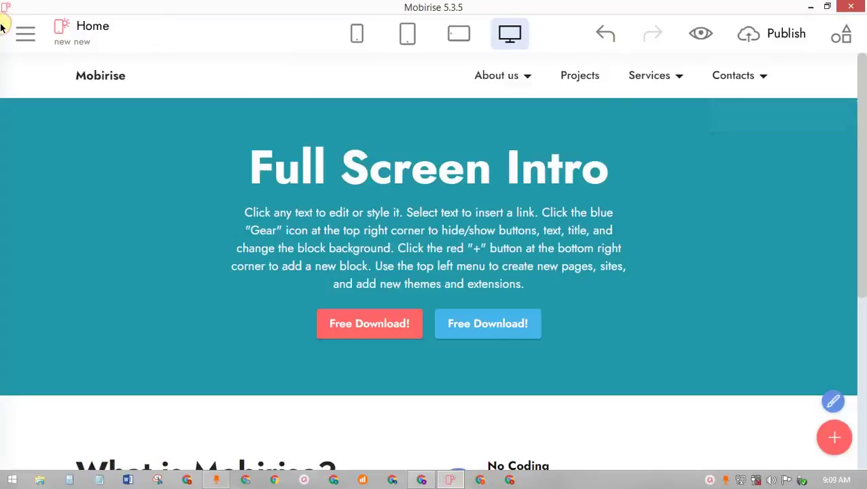
left_click(25, 33)
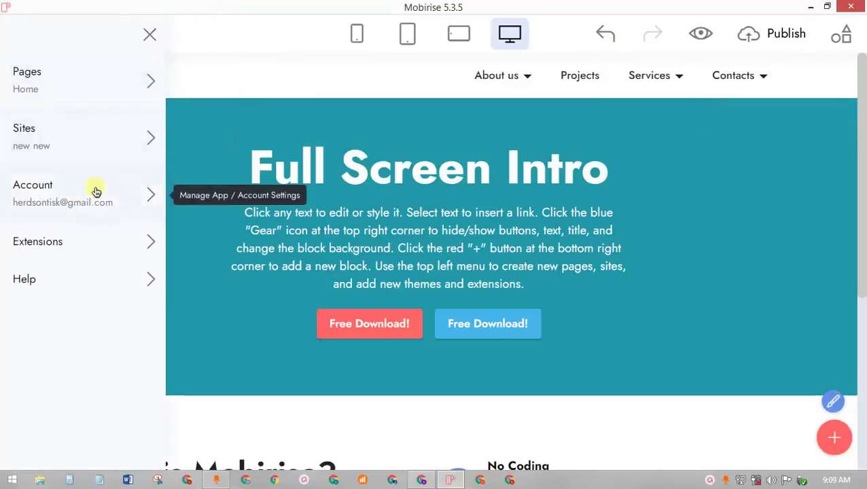
double_click(235, 8)
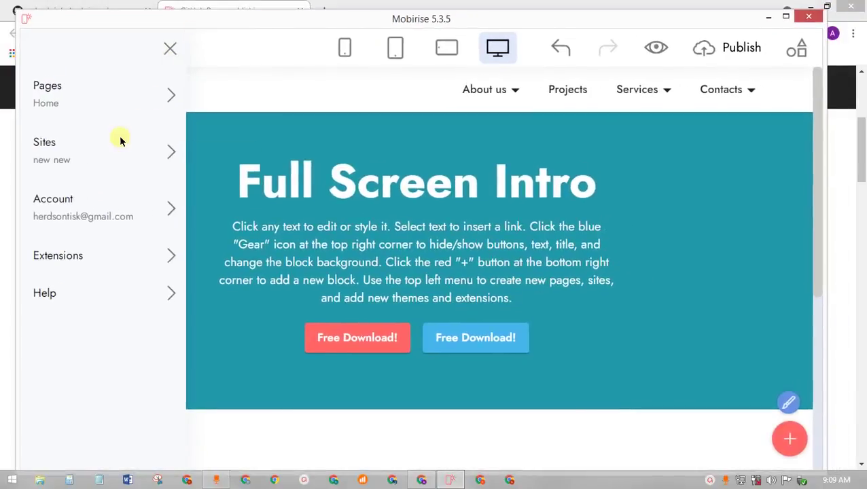
- Re-confirm App Settings with Publish to GitHub Pages on, then close the account menus
left_click(81, 197)
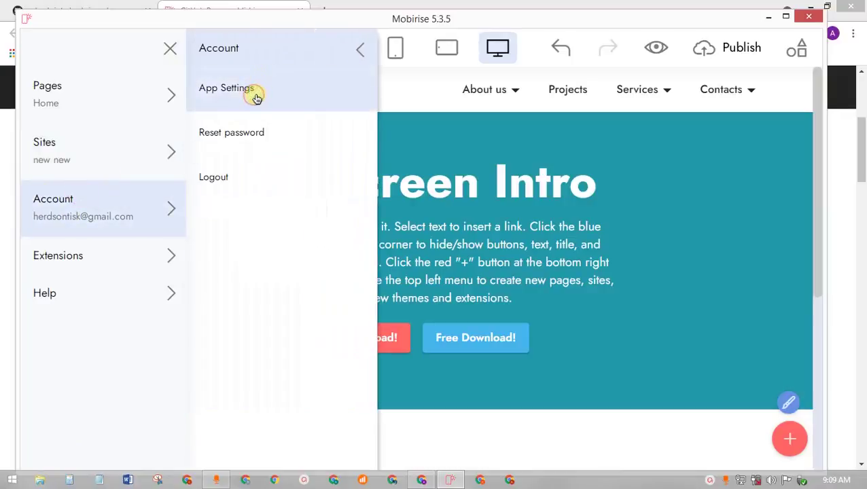
left_click(256, 98)
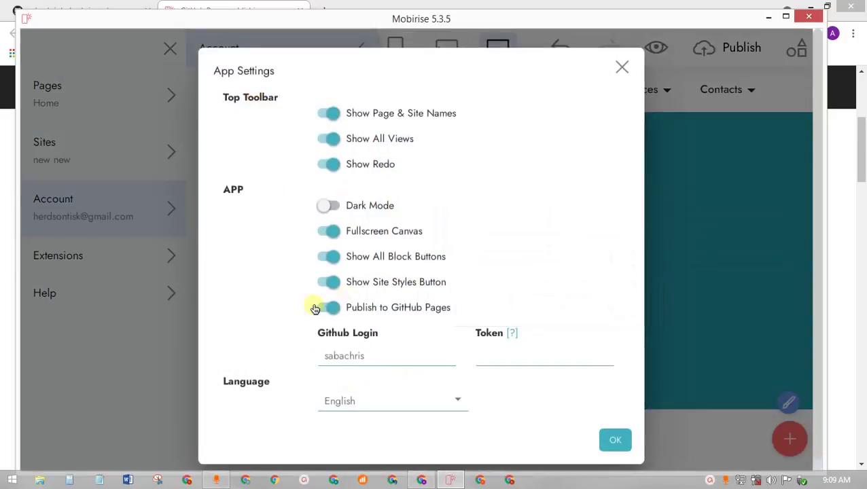
left_click(330, 310)
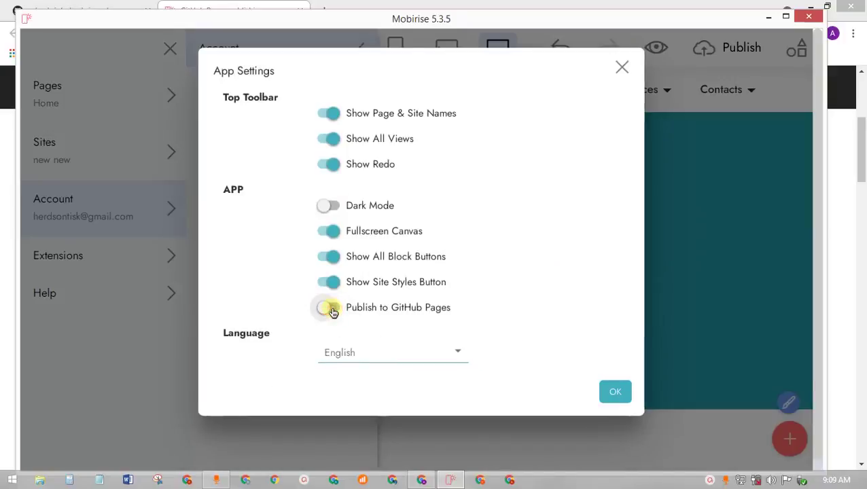
left_click(329, 309)
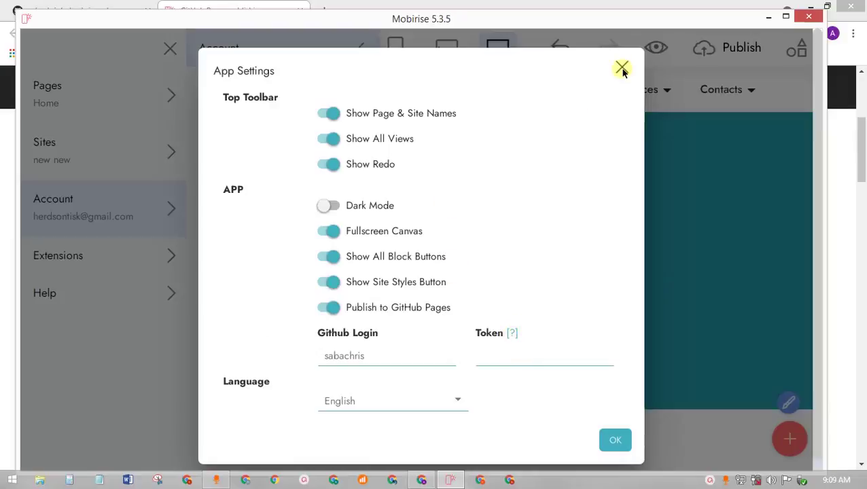
left_click(610, 442)
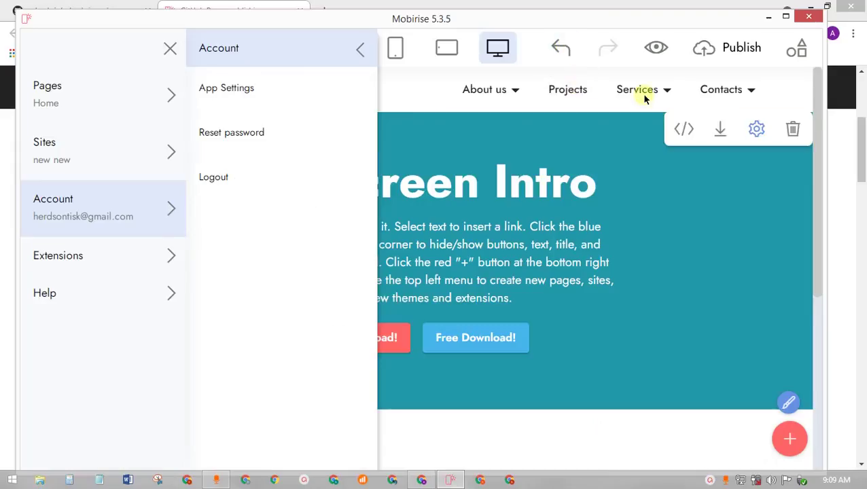
left_click(350, 57)
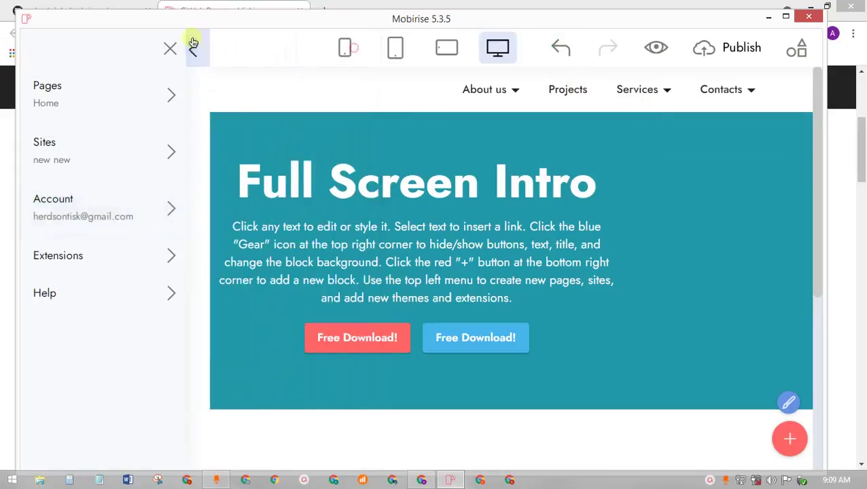
left_click(170, 49)
- Retry publishing to GitHub Pages, maximize Mobirise, then return to the GitHub Pages help page in Chrome
left_click(730, 53)
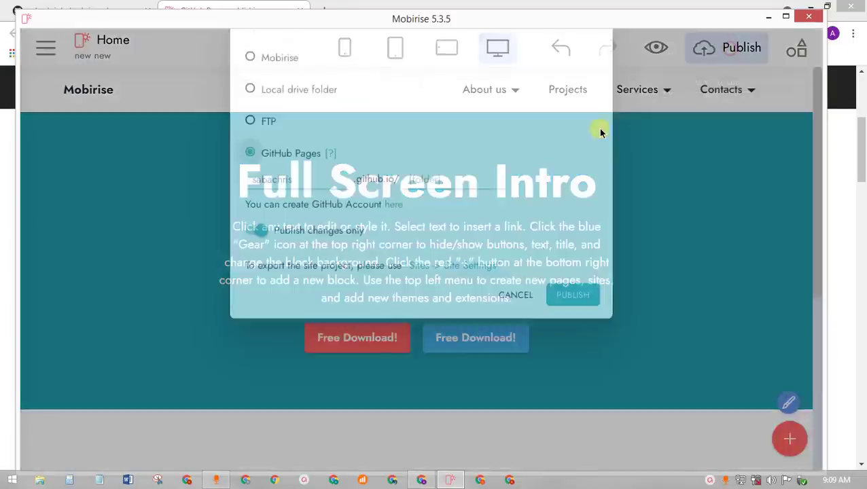
left_click(579, 345)
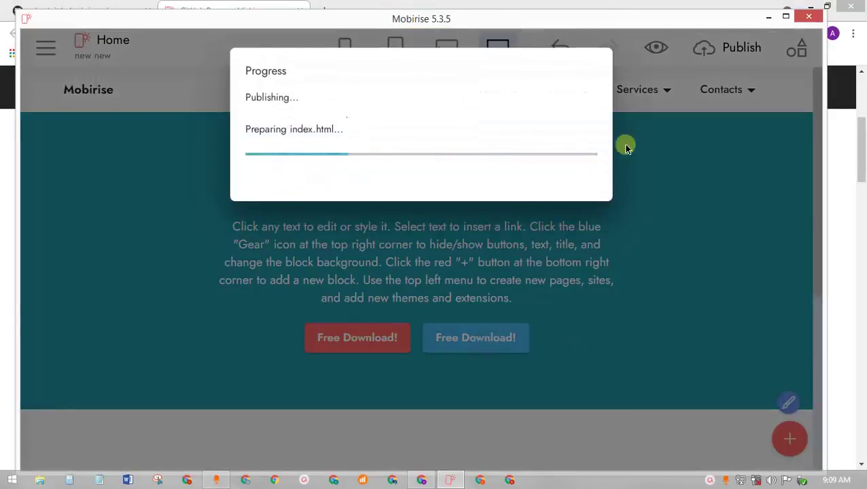
left_click(786, 17)
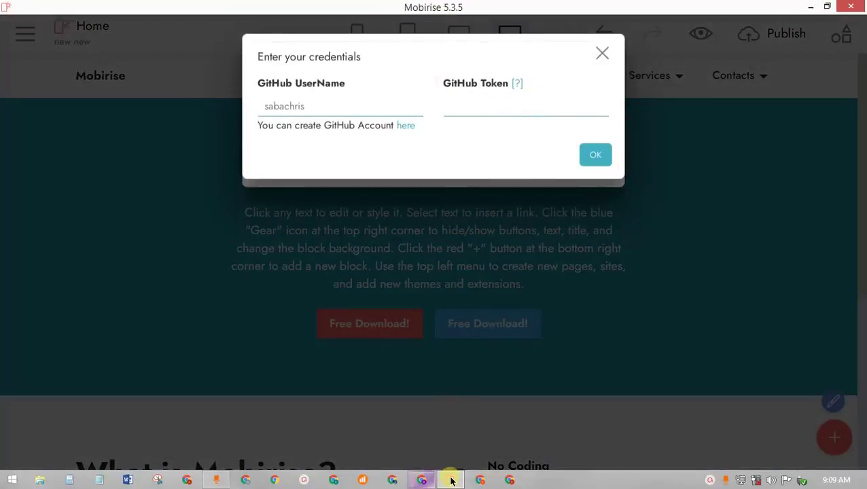
left_click(421, 480)
scroll(443, 246, "down", 3)
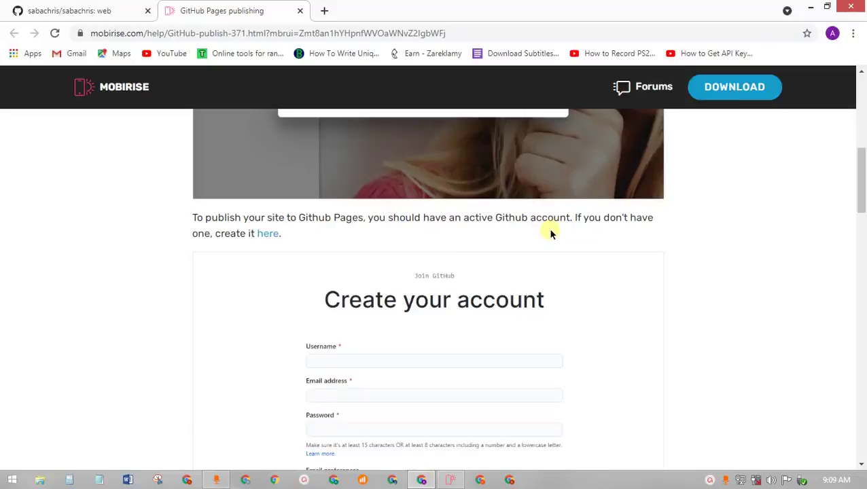
- Scroll the help page to the token note and follow the 'Creating a personal access token' link
scroll(407, 274, "down", 7)
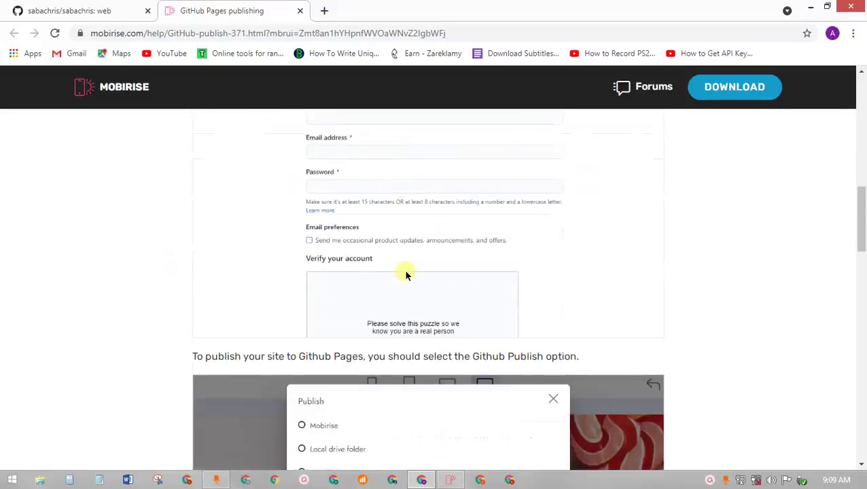
scroll(407, 274, "down", 7)
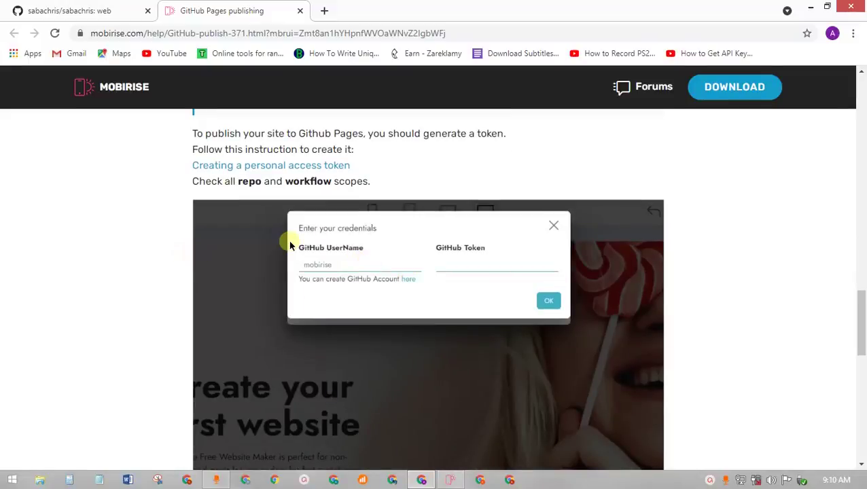
scroll(397, 269, "down", 10)
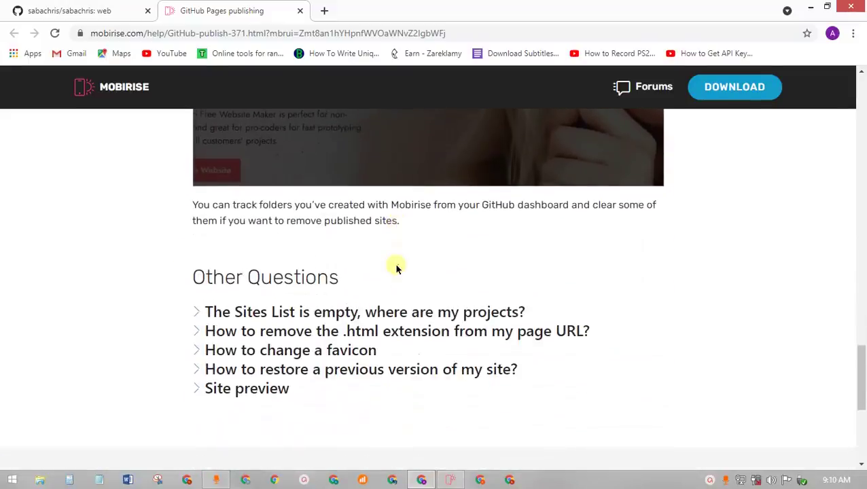
scroll(396, 268, "down", 2)
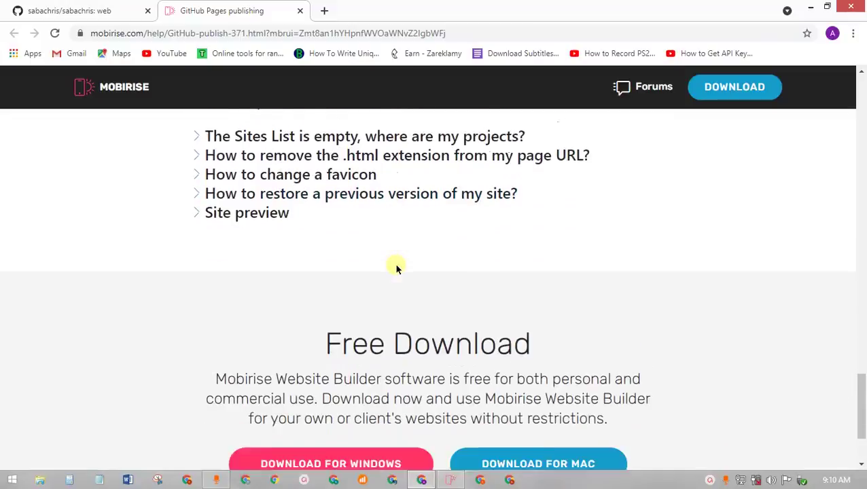
scroll(397, 268, "up", 9)
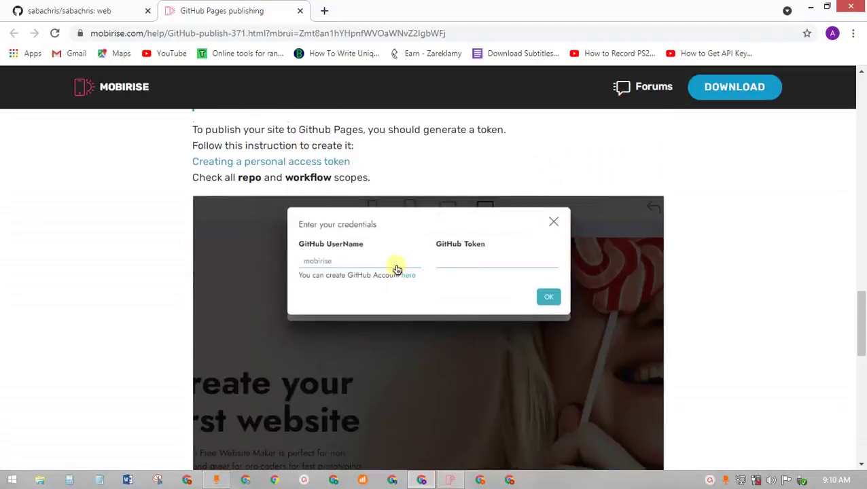
scroll(397, 268, "down", 1)
scroll(396, 268, "up", 1)
scroll(397, 269, "up", 1)
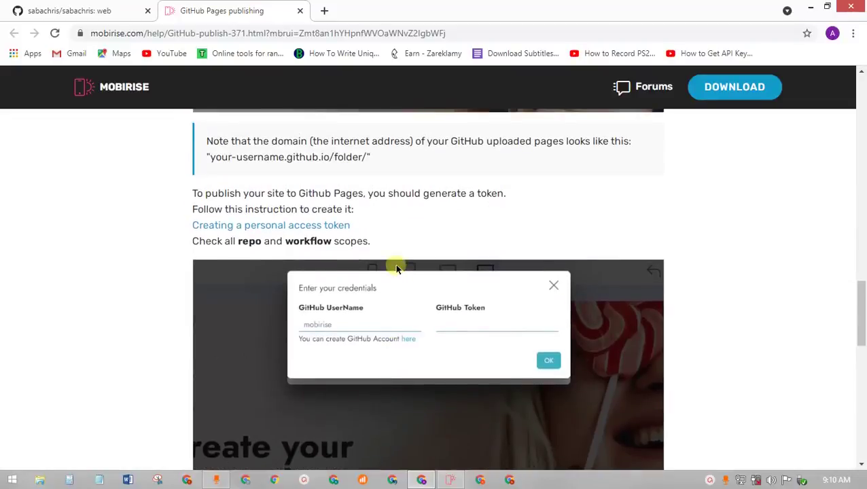
scroll(397, 269, "up", 2)
scroll(397, 268, "down", 1)
scroll(396, 266, "up", 3)
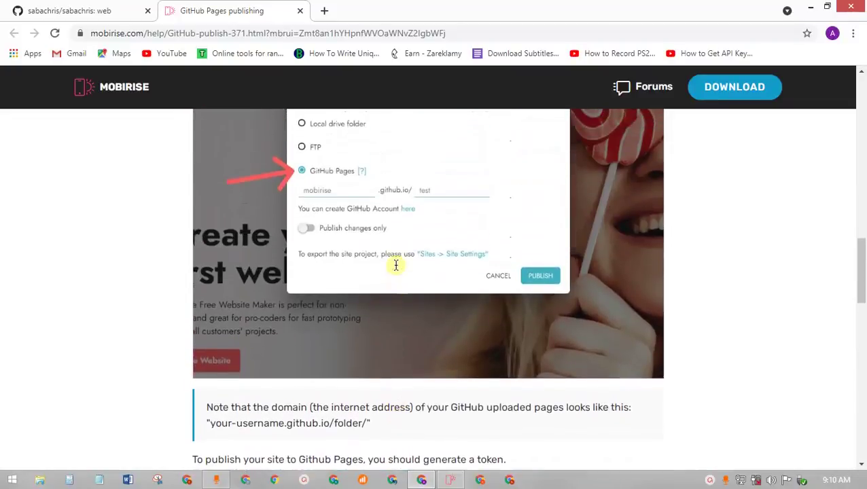
scroll(397, 267, "down", 2)
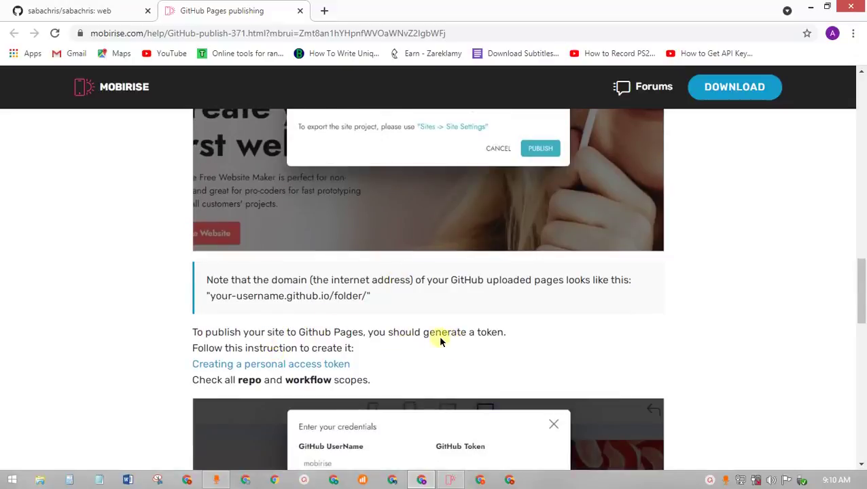
left_click(308, 366)
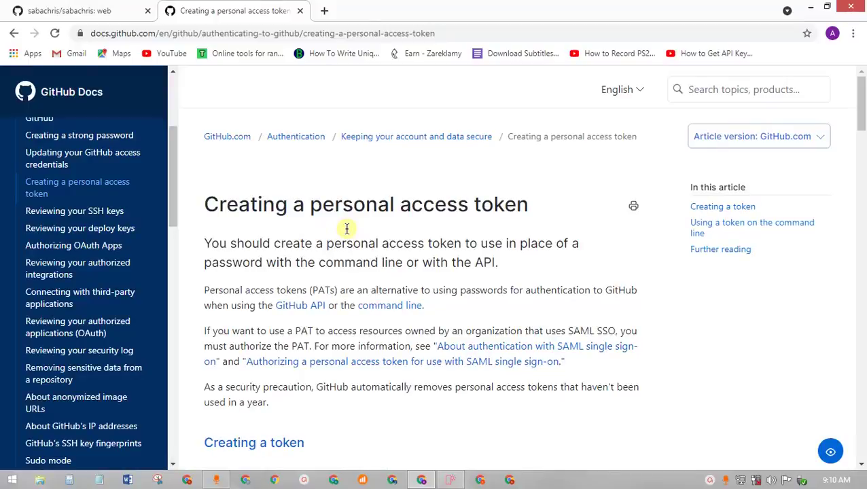
- Read the GitHub Docs 'Creating a token' steps, then return to the repository tab
scroll(346, 229, "down", 10)
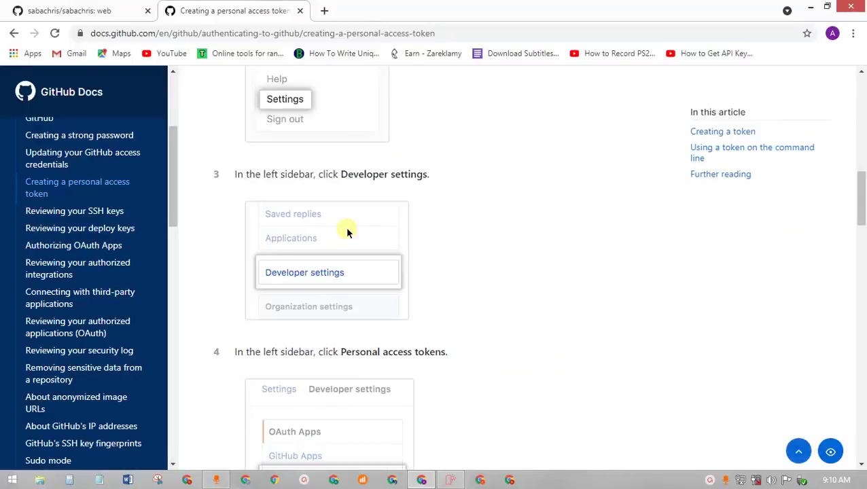
scroll(346, 233, "up", 5)
scroll(466, 263, "up", 3)
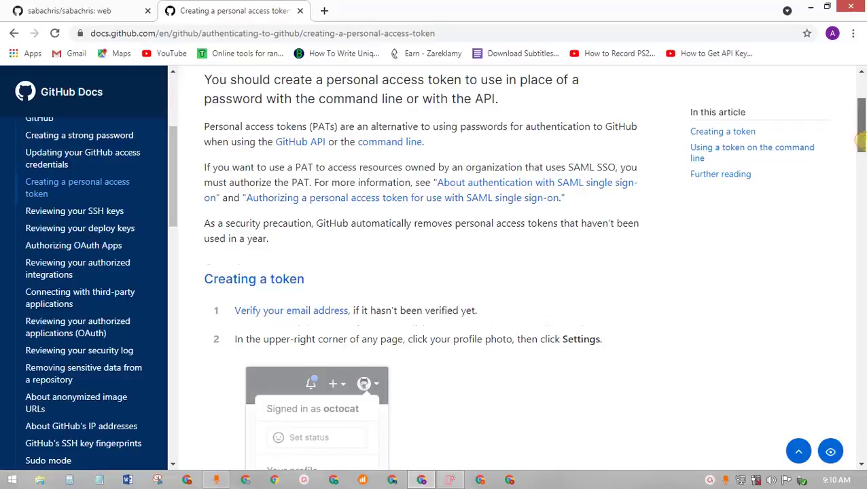
left_click_drag(861, 139, 861, 172)
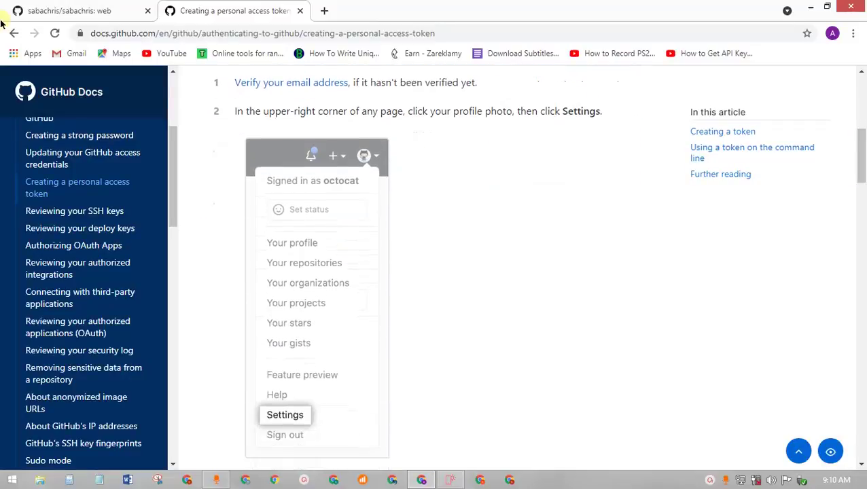
left_click(61, 16)
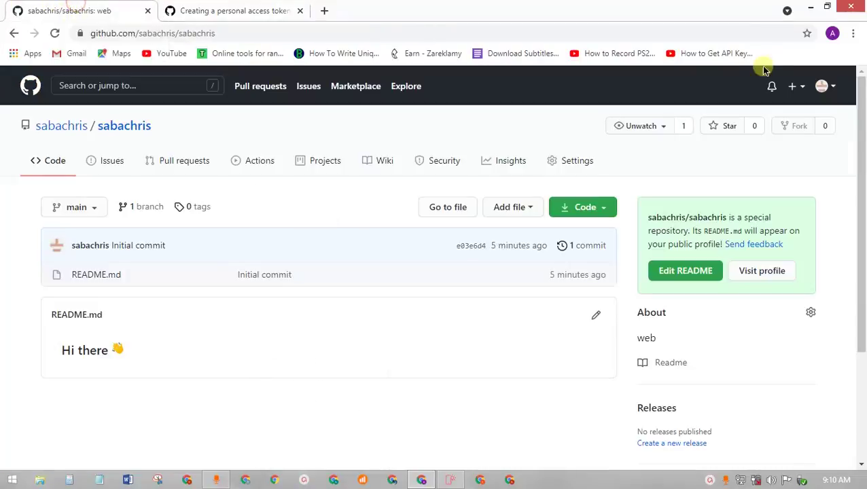
- Open GitHub account Settings from the avatar menu, cross-checking the token documentation
left_click(825, 87)
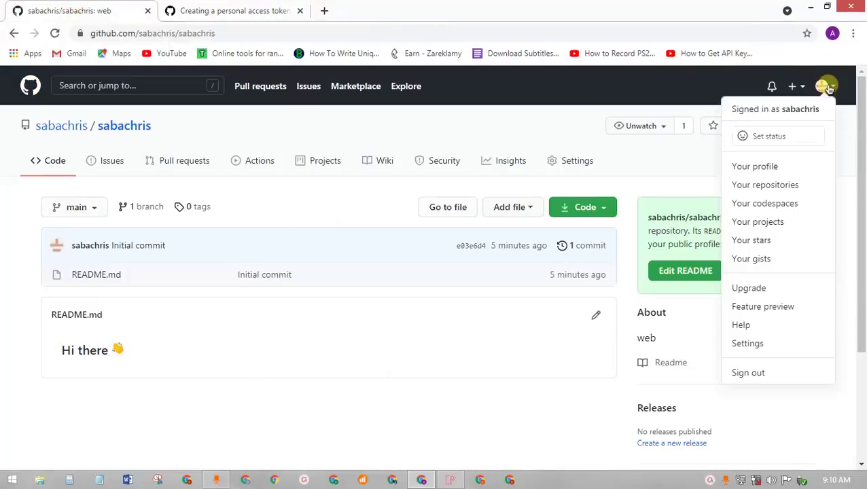
left_click(759, 343)
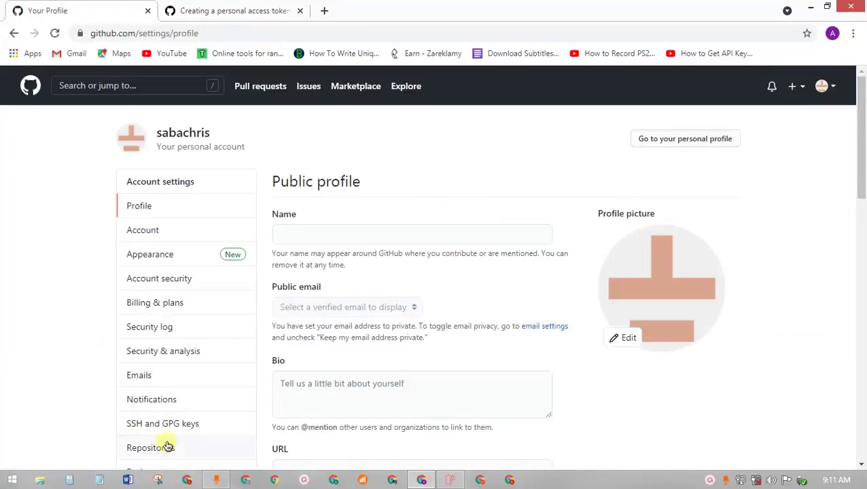
left_click(239, 12)
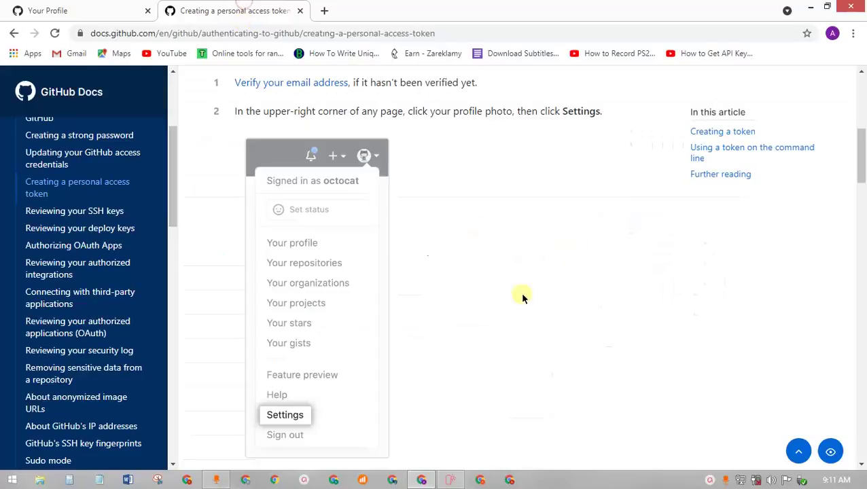
scroll(497, 303, "down", 10)
scroll(497, 304, "up", 5)
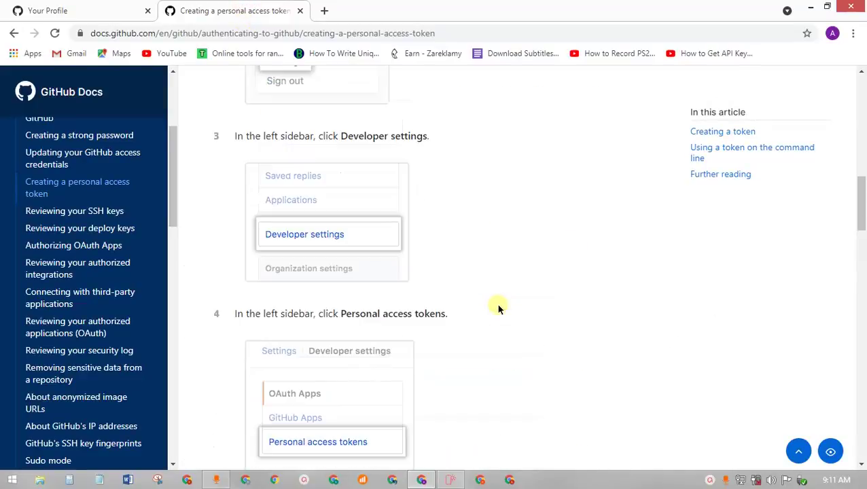
scroll(497, 307, "up", 5)
scroll(497, 308, "down", 5)
left_click(75, 11)
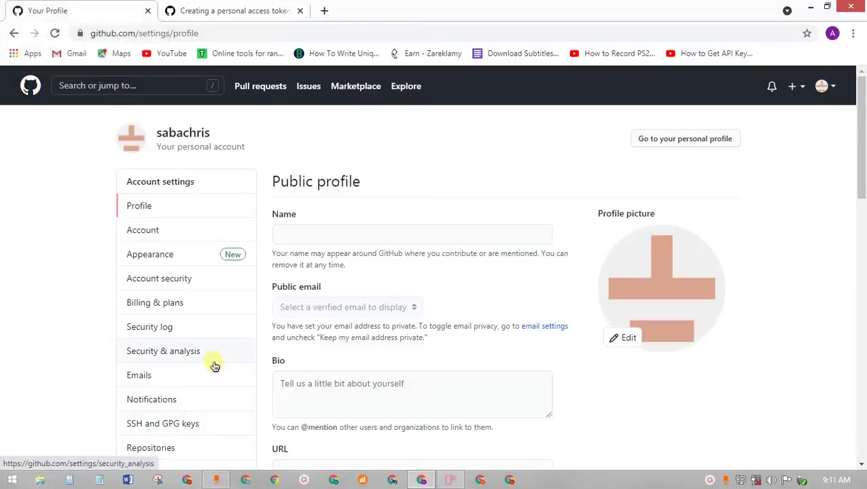
- Go to Developer settings > Personal access tokens, following the docs' next steps
scroll(213, 365, "down", 5)
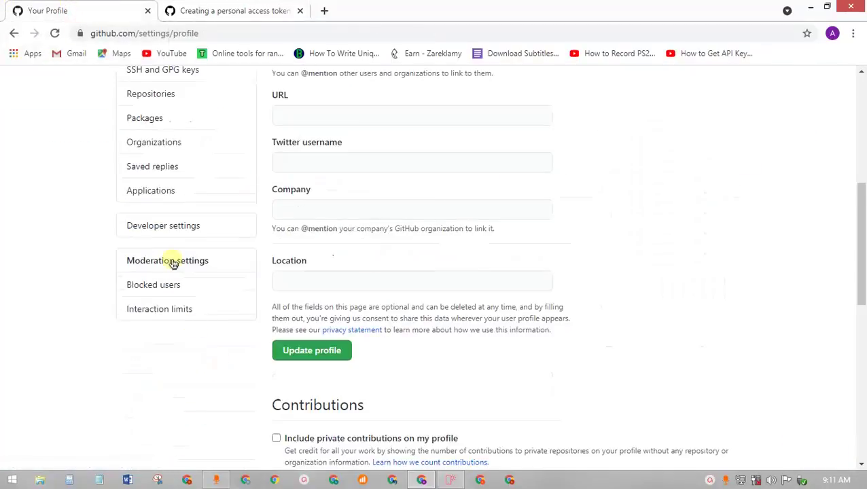
left_click(182, 234)
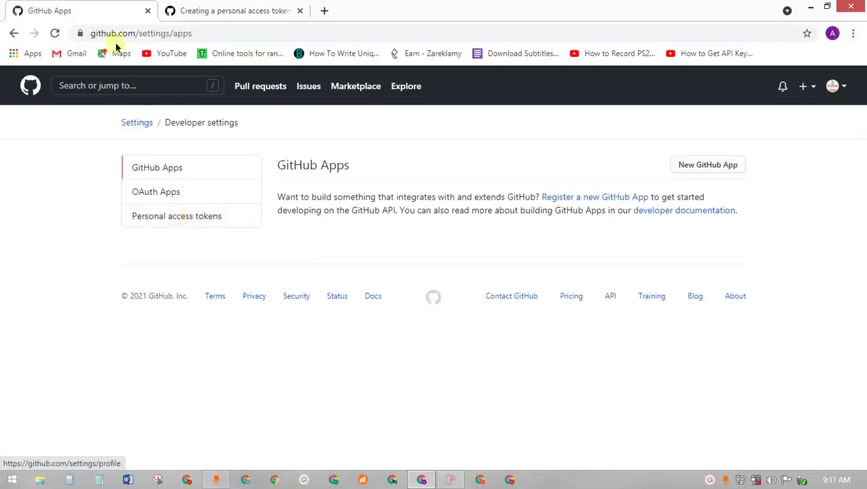
left_click(231, 11)
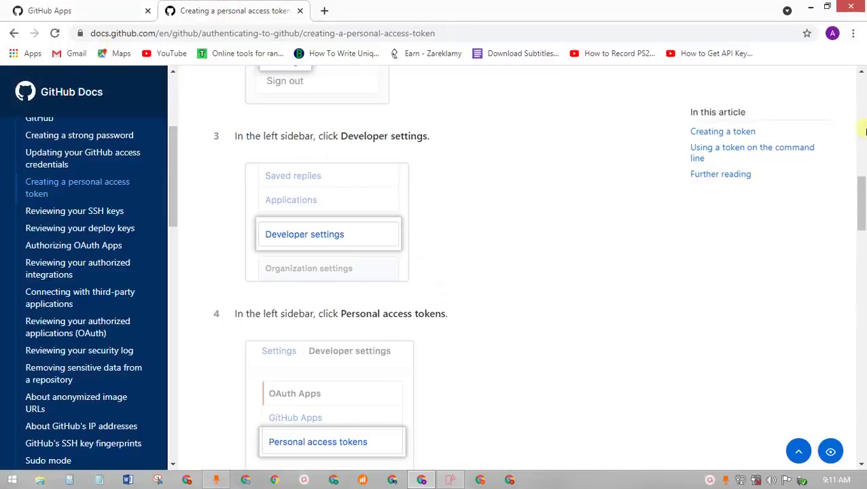
left_click_drag(863, 195, 863, 227)
left_click(109, 10)
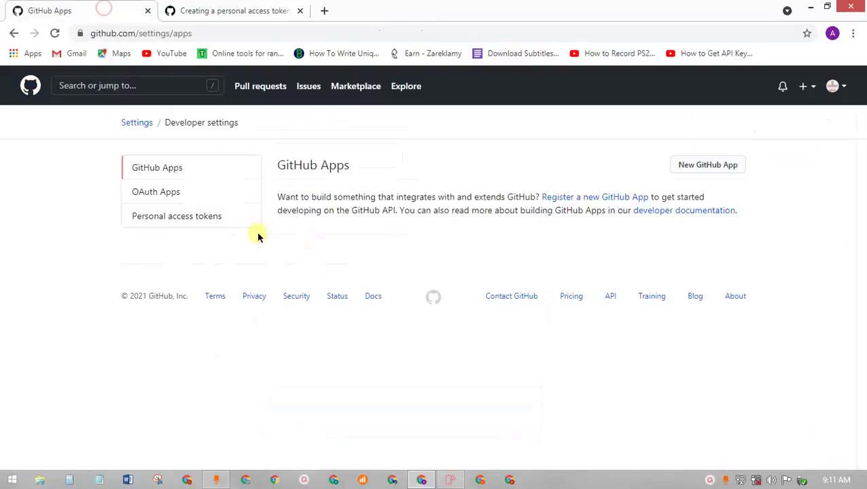
left_click(188, 220)
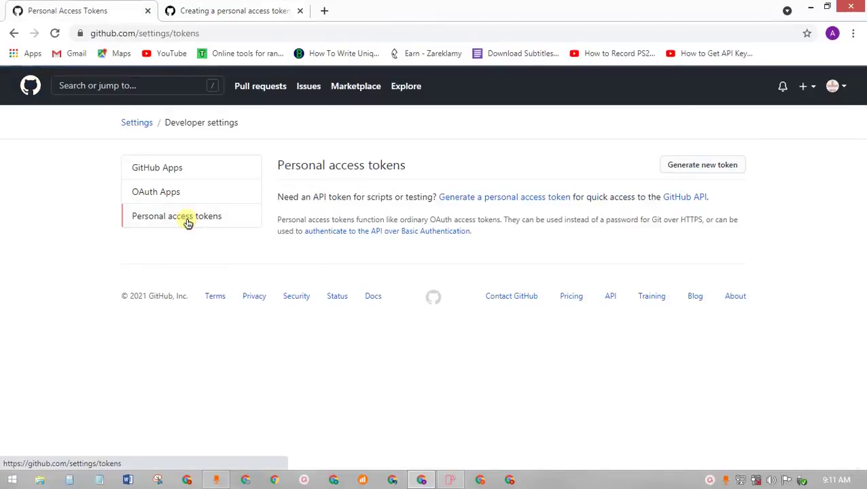
- Start a new personal access token and tick the repo, workflow and delete:packages scopes
left_click(719, 165)
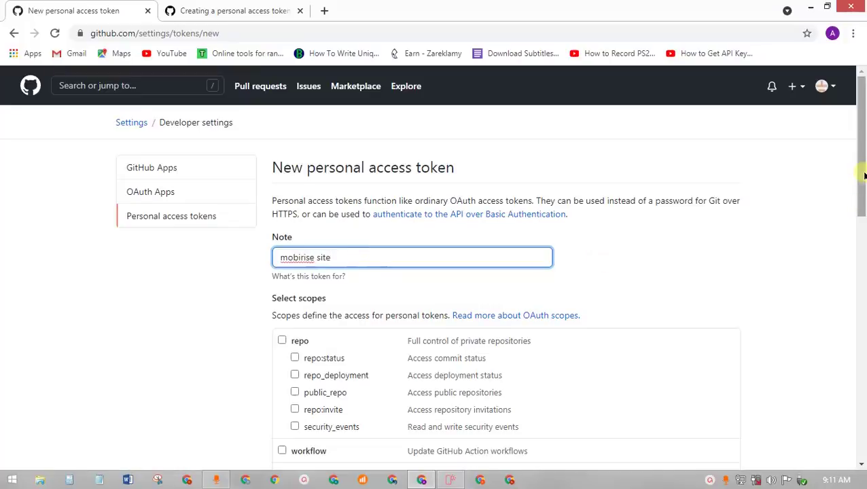
left_click_drag(861, 170, 861, 251)
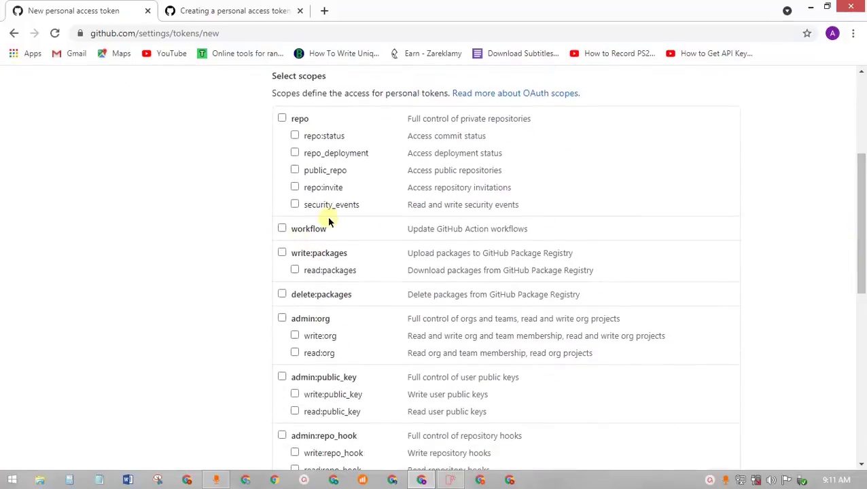
left_click(282, 118)
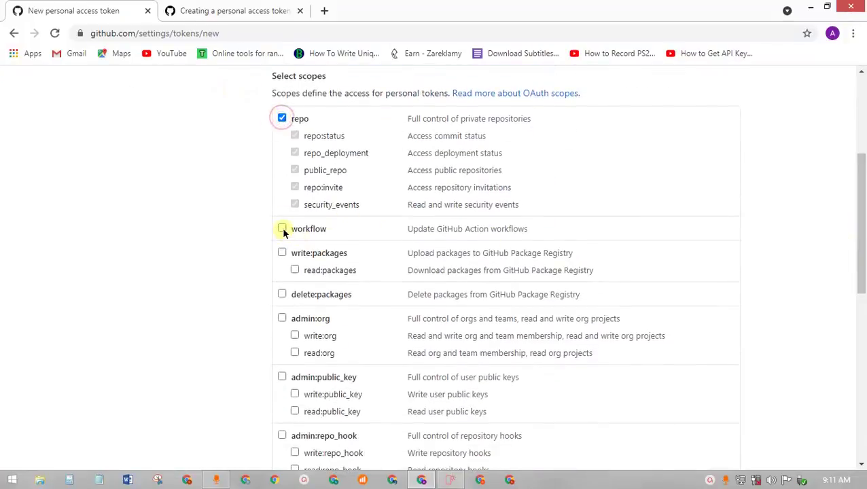
left_click(282, 253)
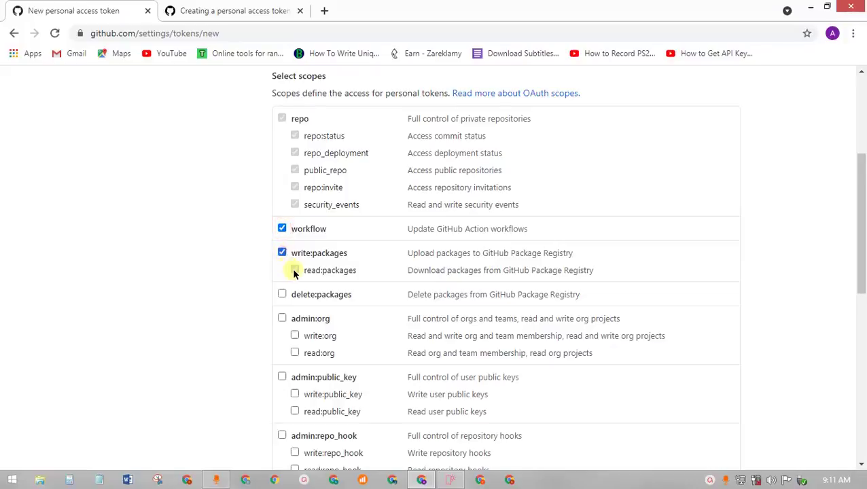
left_click(282, 294)
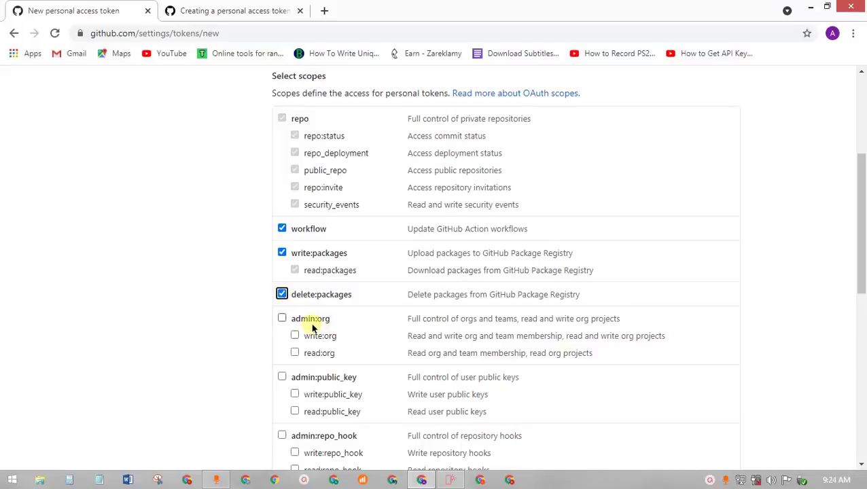
- Tick the admin:public_key, admin:repo_hook and admin:gpg_key scopes
left_click(221, 481)
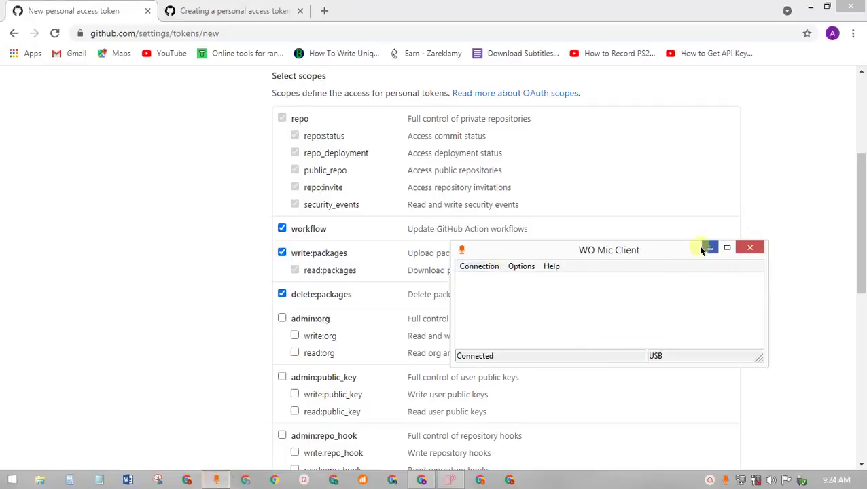
left_click(706, 248)
scroll(435, 390, "down", 5)
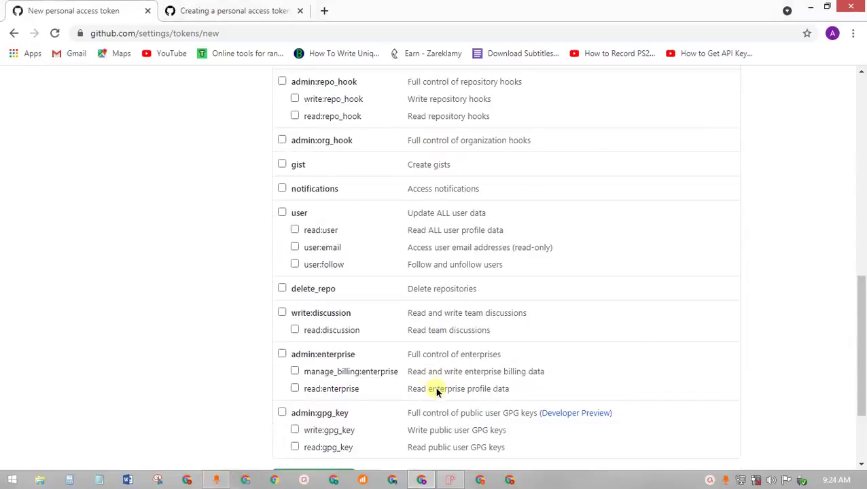
scroll(436, 391, "up", 5)
left_click(282, 376)
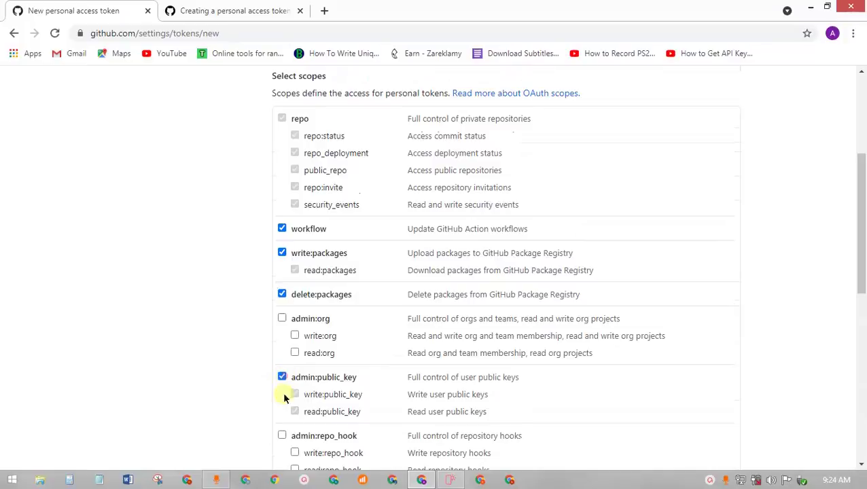
left_click(282, 436)
scroll(370, 395, "down", 7)
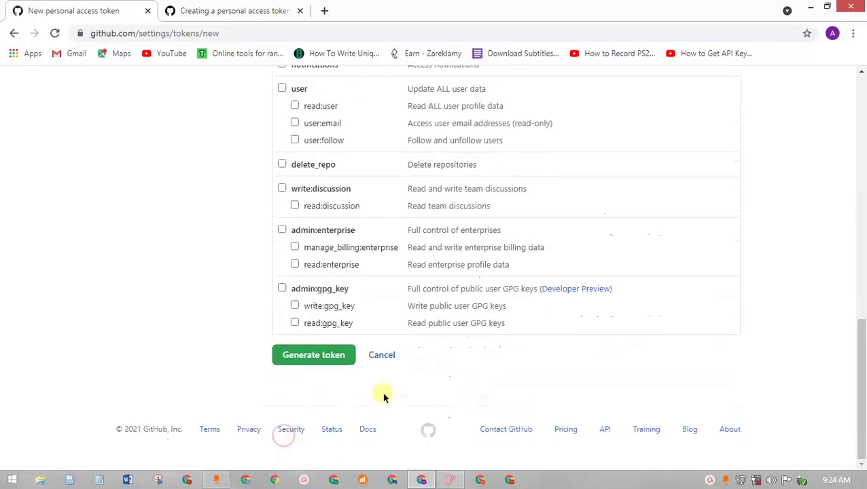
left_click(282, 289)
- Tick admin:enterprise, write:discussion, delete_repo, user and admin:org scopes, then generate the token
left_click(282, 230)
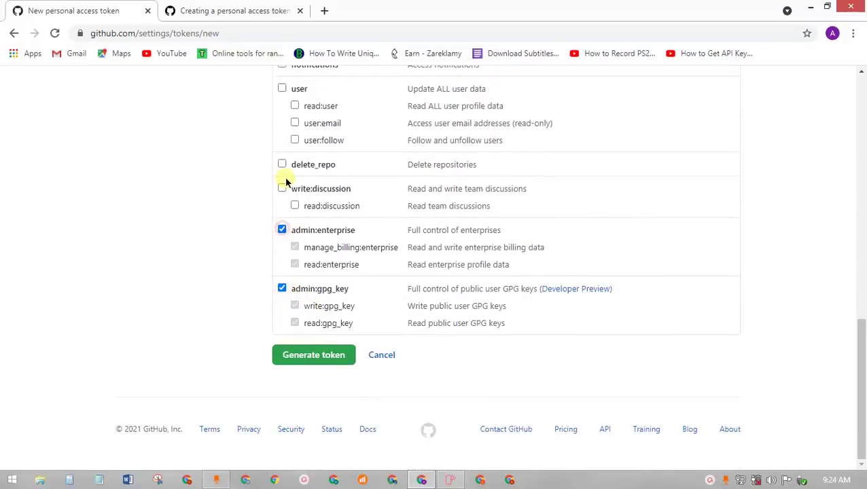
left_click(282, 188)
left_click(282, 165)
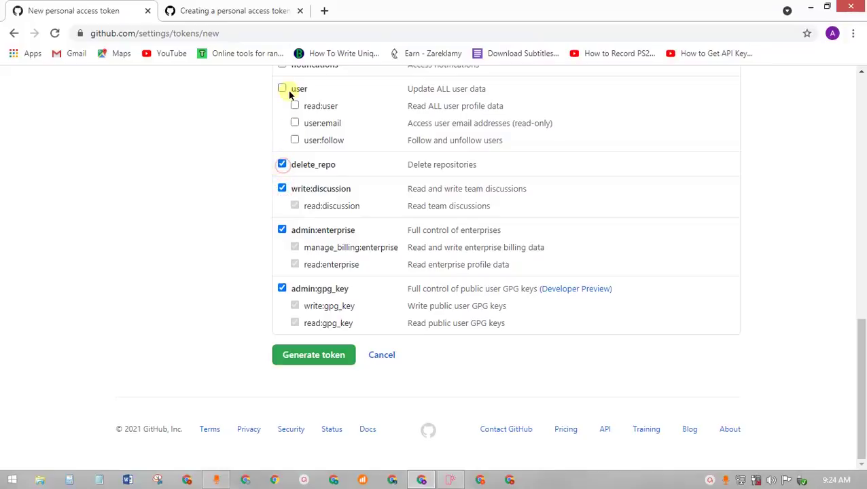
left_click(282, 89)
scroll(339, 146, "up", 5)
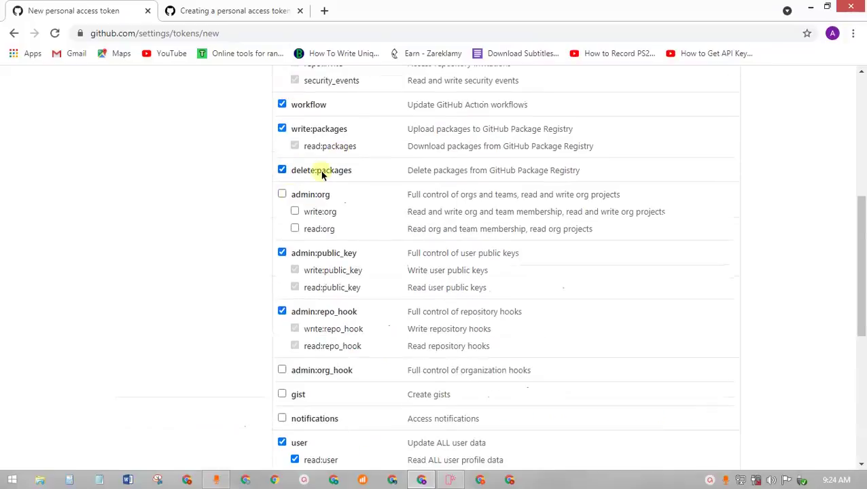
left_click(282, 194)
scroll(360, 323, "down", 5)
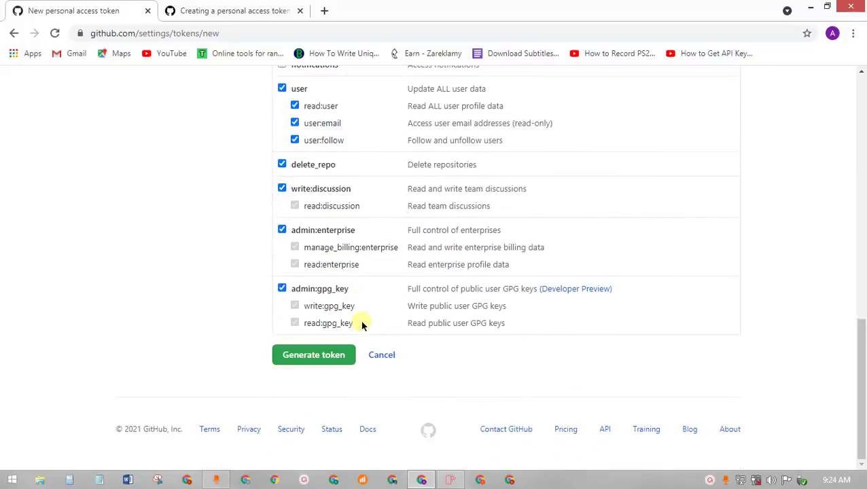
scroll(361, 325, "up", 10)
scroll(360, 324, "down", 10)
left_click(301, 359)
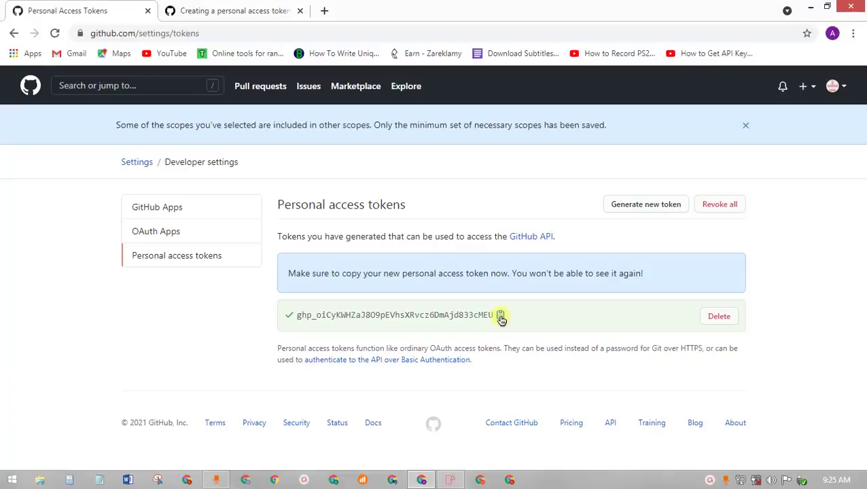
- Copy the newly generated token's full text, then switch back to Mobirise
left_click(501, 321)
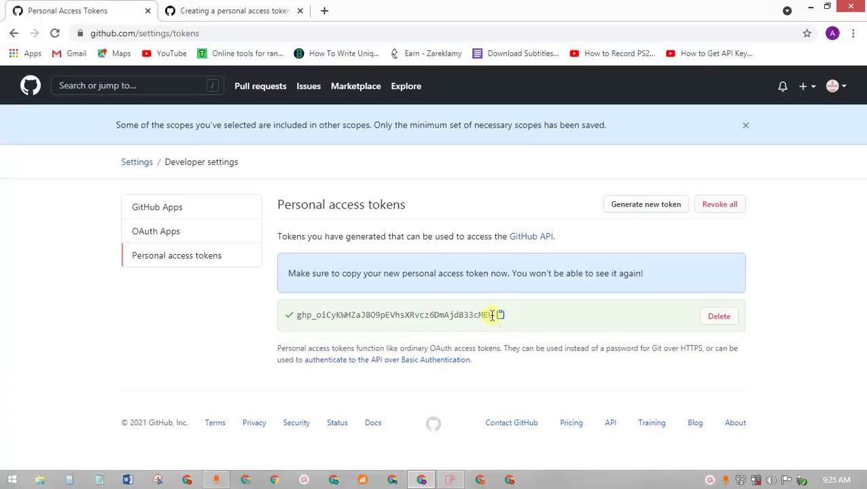
left_click_drag(495, 316, 282, 319)
right_click(317, 315)
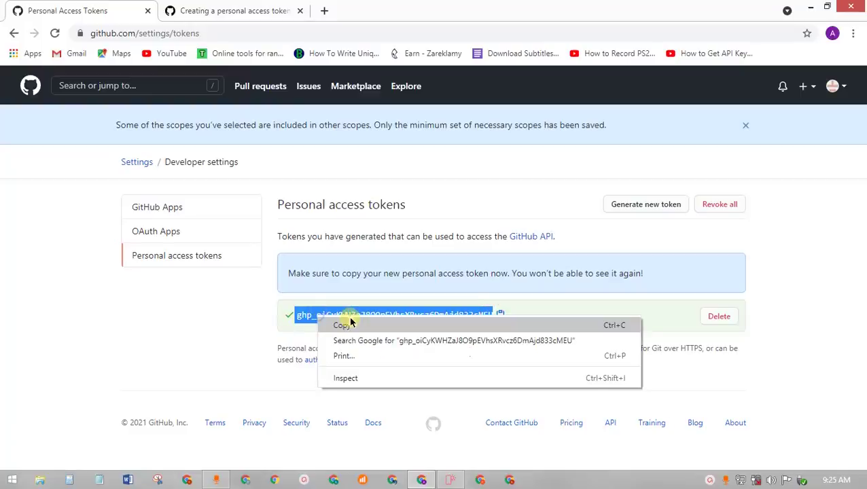
left_click(354, 324)
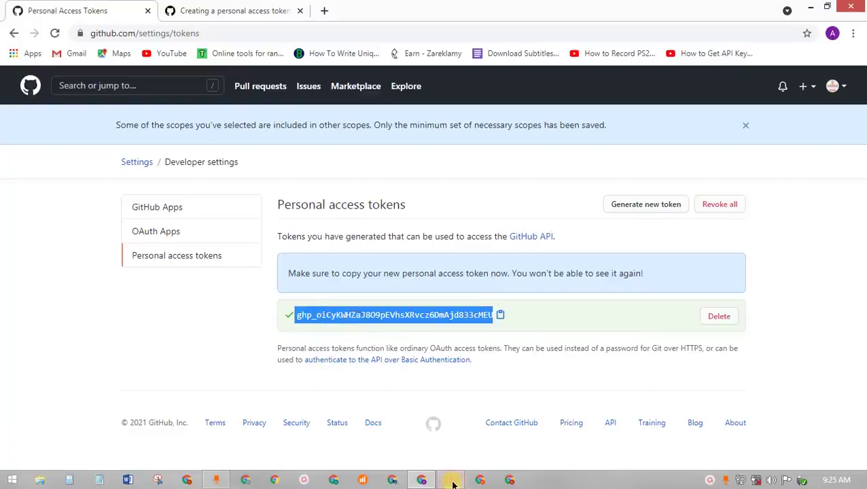
left_click(450, 480)
- Paste the new token into Mobirise's GitHub Token field and confirm to publish the site
left_click(467, 105)
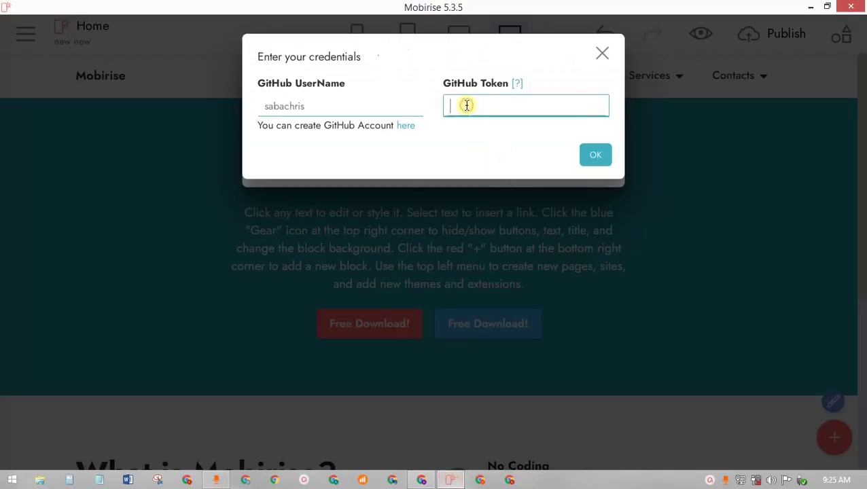
right_click(468, 105)
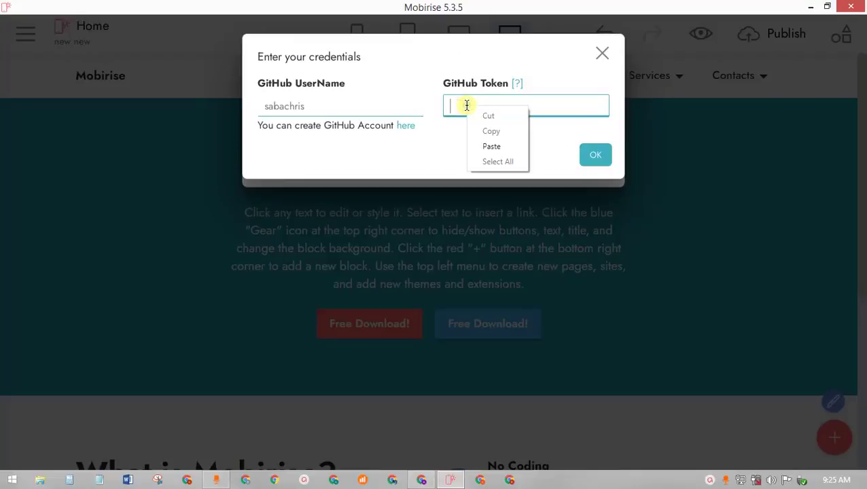
left_click(489, 145)
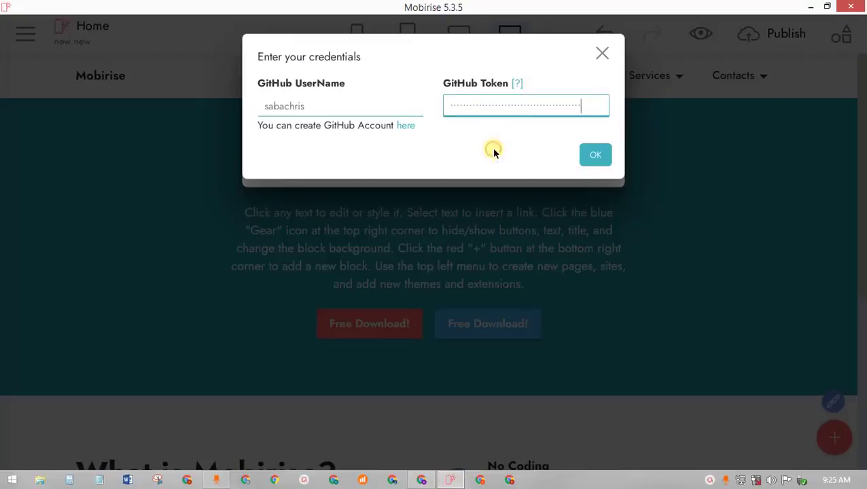
left_click(587, 158)
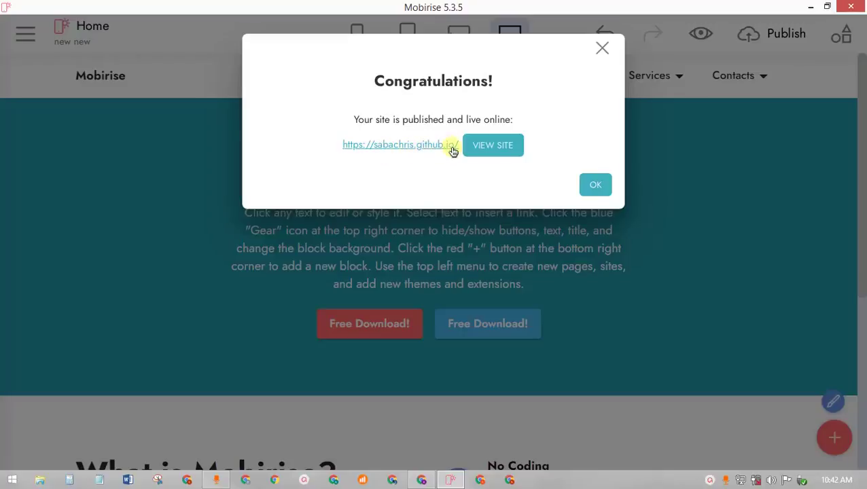
- Open the live published site via VIEW SITE, close the duplicate tab and browse it
left_click(501, 146)
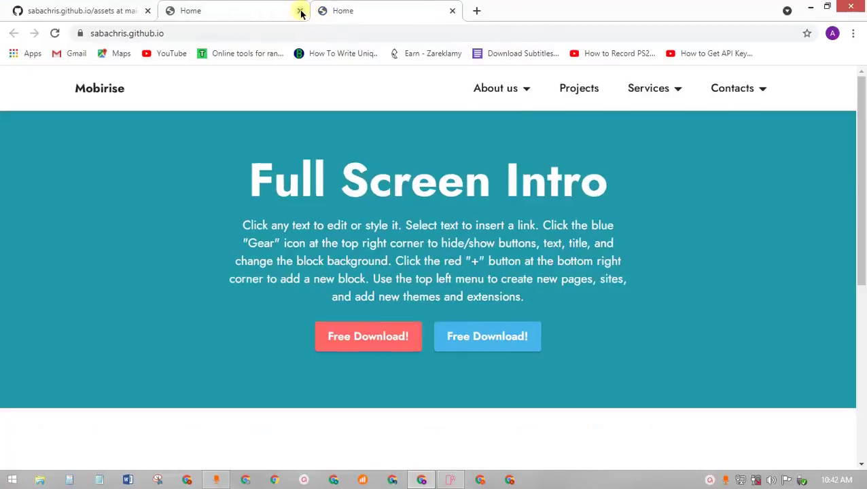
left_click(301, 11)
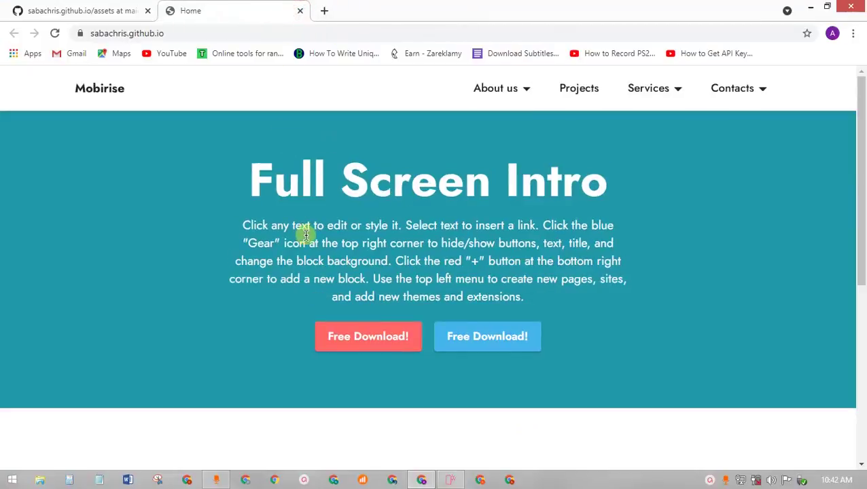
scroll(306, 272, "down", 5)
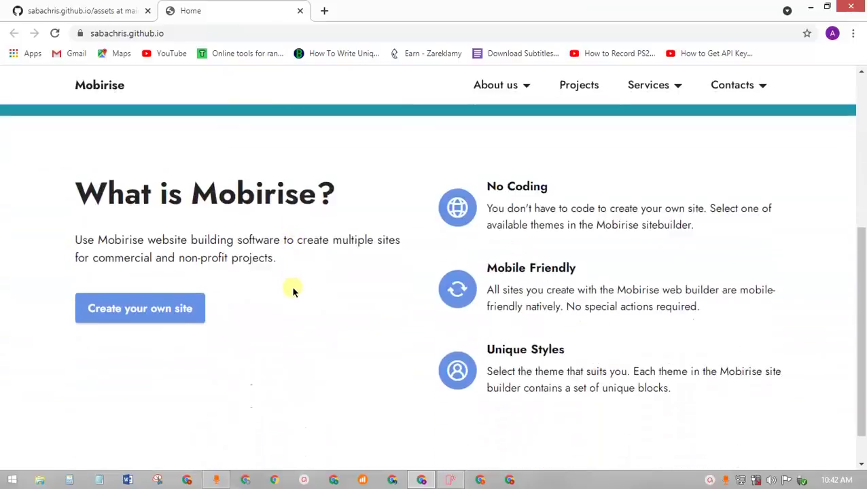
scroll(292, 291, "up", 5)
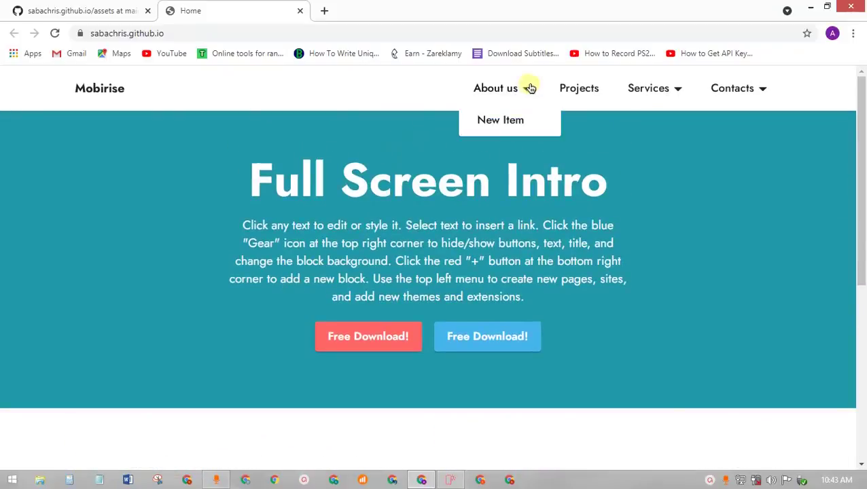
mouse_move(688, 91)
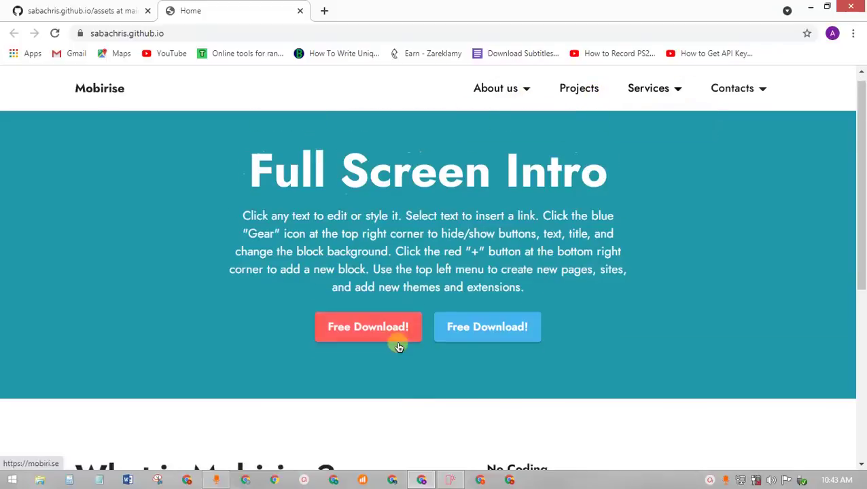
scroll(397, 344, "down", 2)
- Dismiss Mobirise's Congratulations dialog, then switch to the repository's assets folder tab
left_click(451, 481)
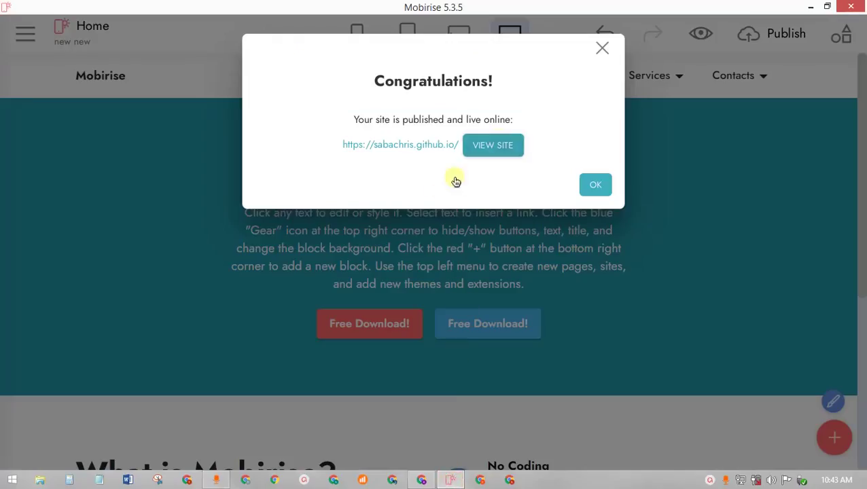
left_click(599, 50)
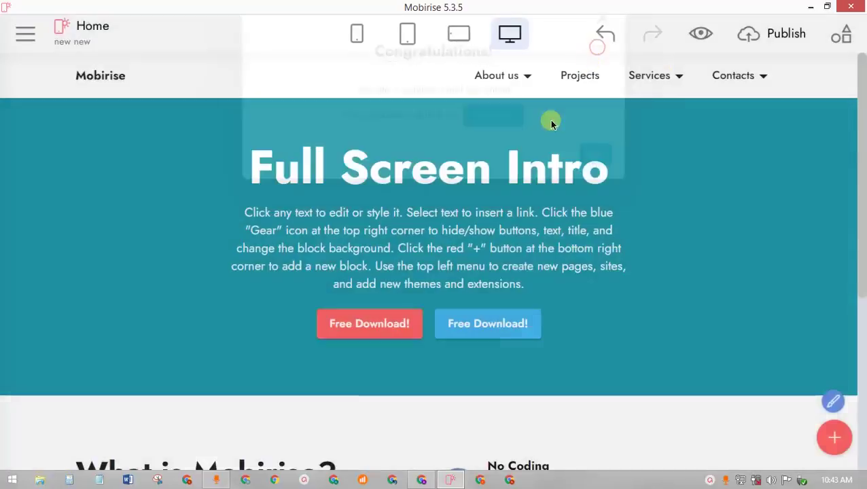
scroll(494, 341, "down", 3)
left_click(421, 481)
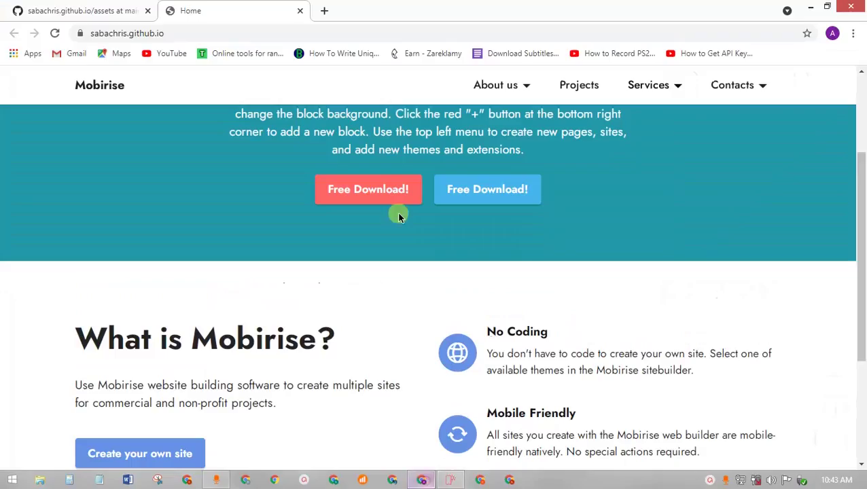
scroll(397, 213, "down", 1)
scroll(378, 261, "up", 3)
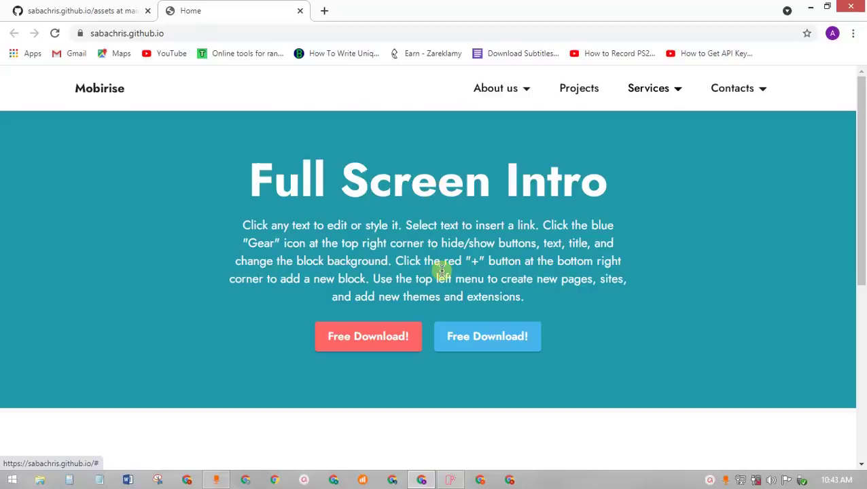
scroll(441, 299, "down", 2)
scroll(441, 325, "up", 2)
left_click(116, 14)
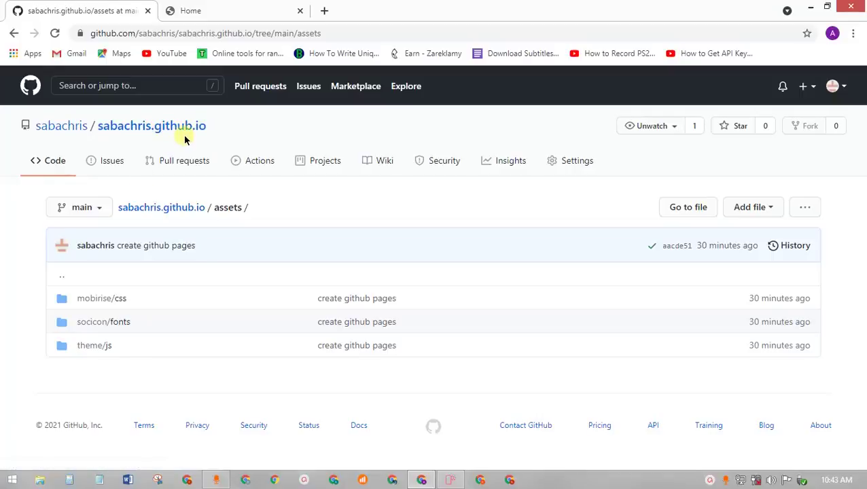
- Browse the repository's assets folder from its root, then return to the live site's Home tab
left_click(65, 281)
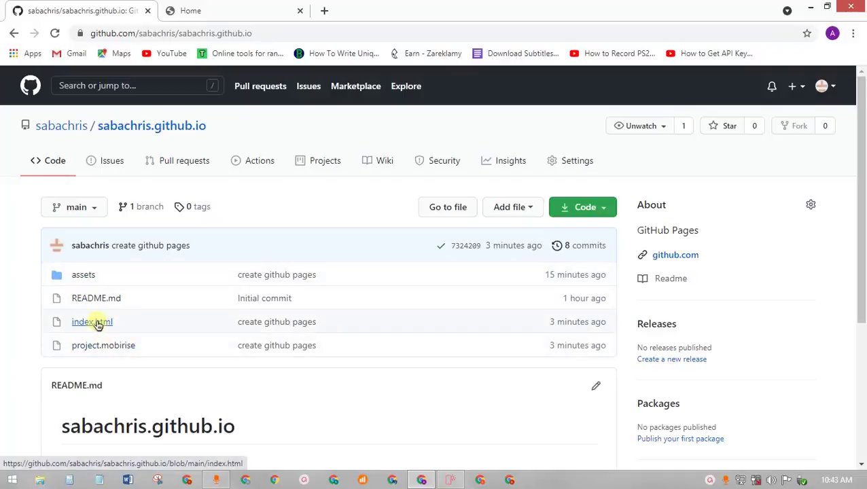
left_click(81, 274)
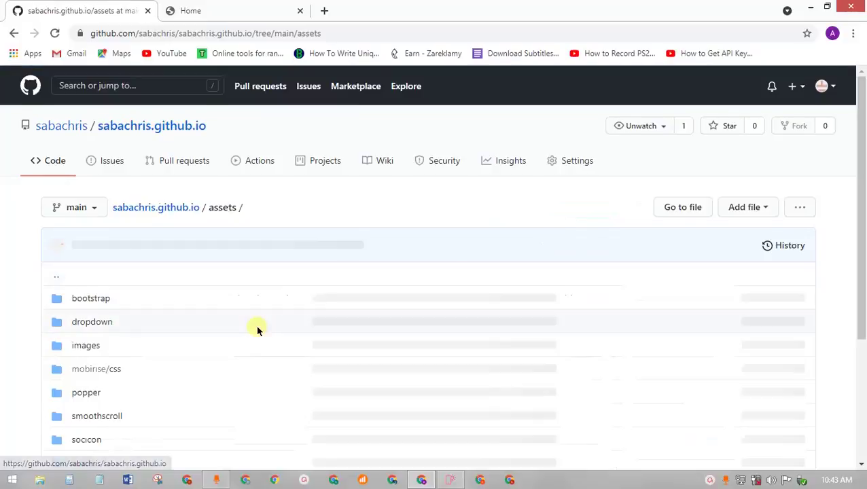
scroll(257, 329, "down", 3)
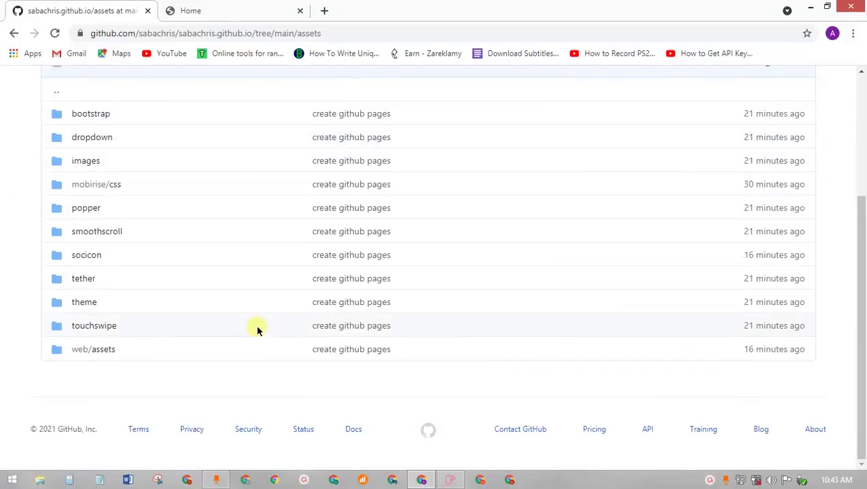
scroll(256, 329, "up", 3)
scroll(256, 325, "down", 3)
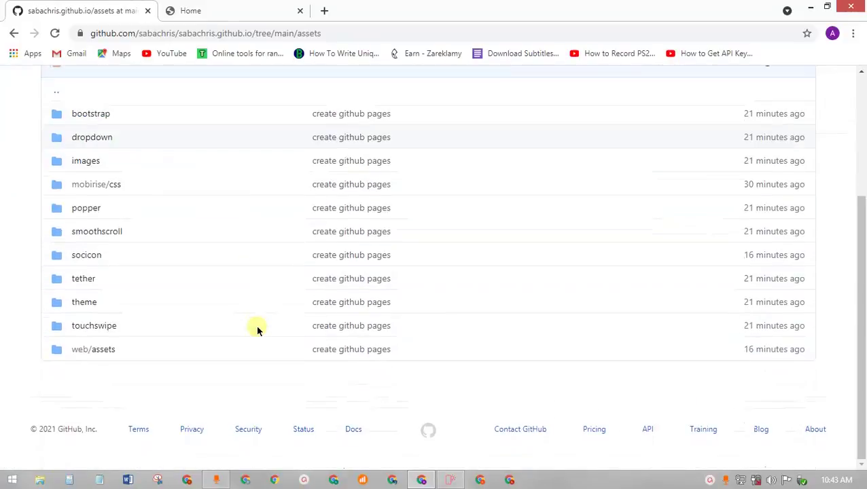
scroll(256, 325, "up", 3)
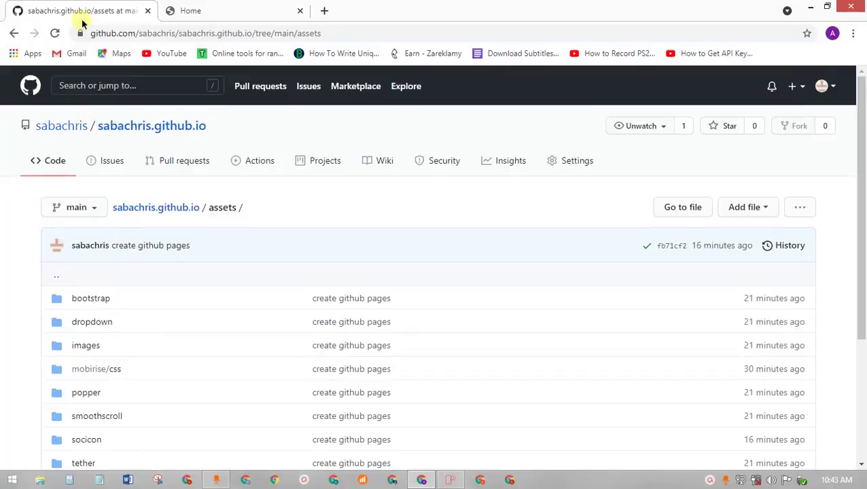
left_click(188, 20)
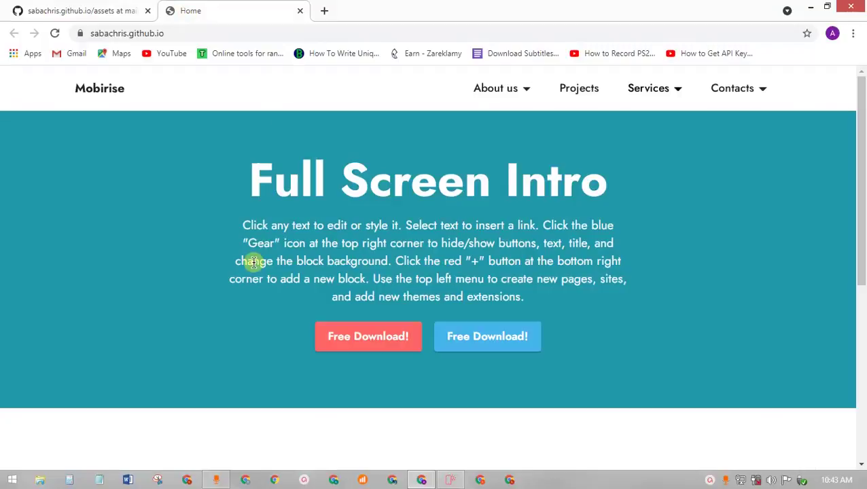
scroll(254, 262, "down", 5)
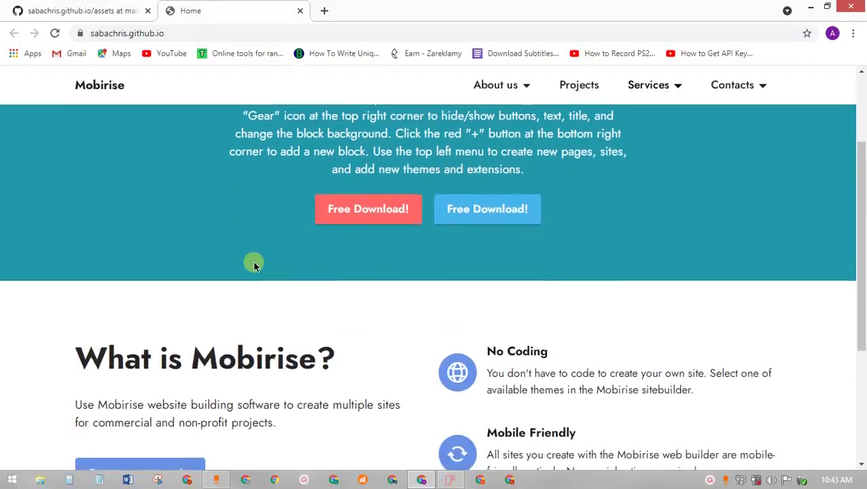
scroll(254, 265, "up", 3)
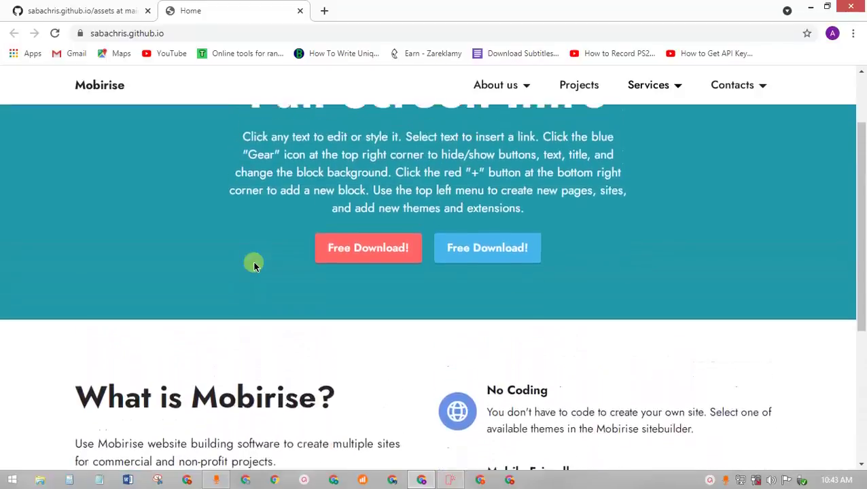